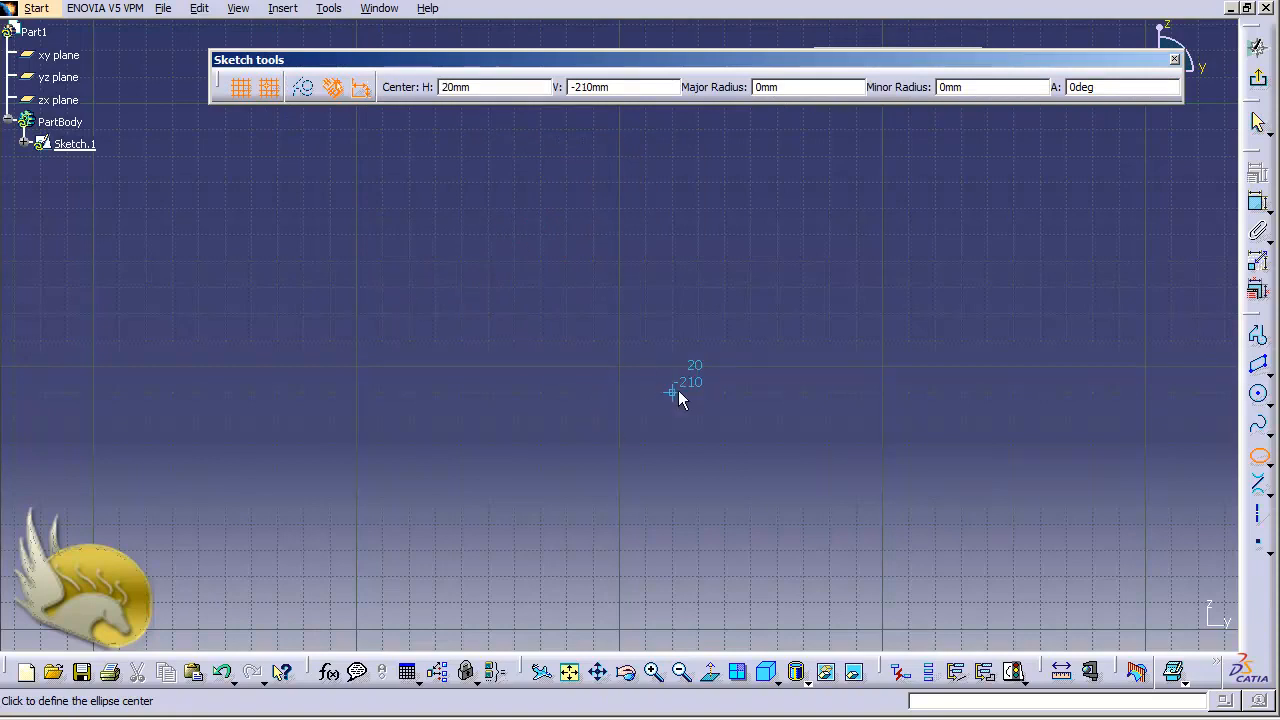
# - Draw a tilted ellipse centred at H 40 mm, V -190 mm, with major radius about 104 mm and minor radius about 35 mm
pyautogui.click(724, 339)
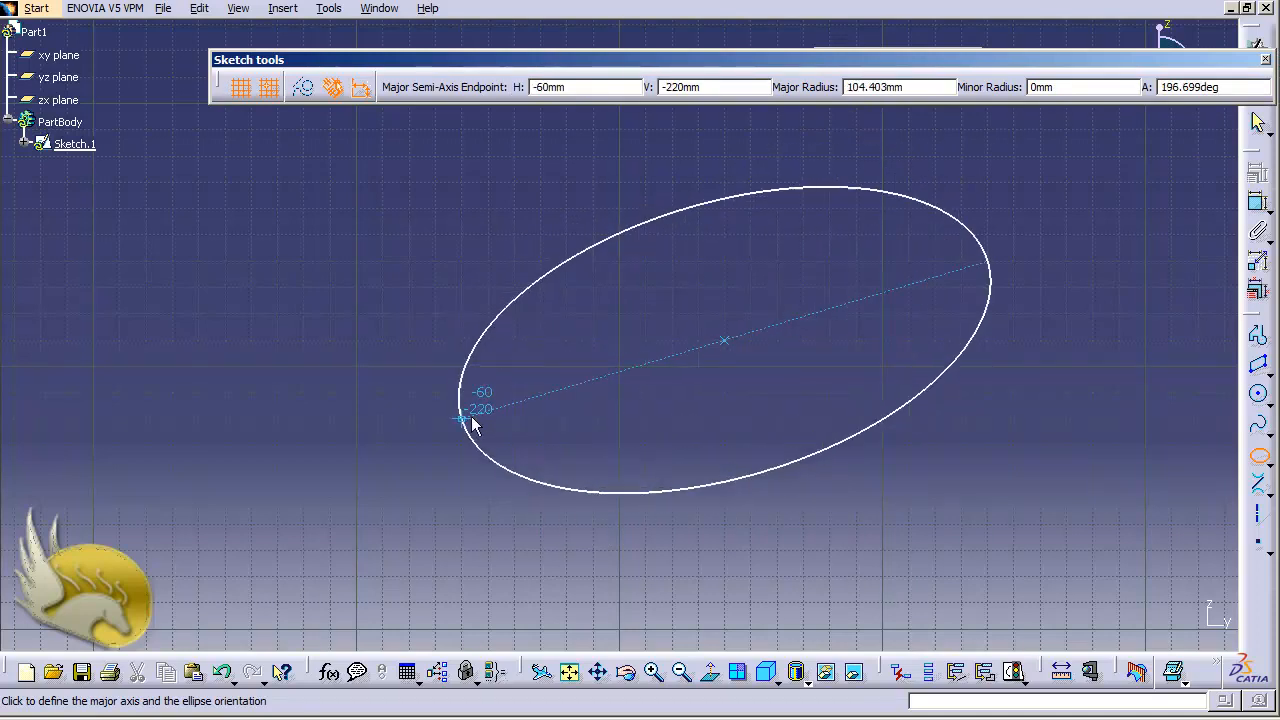
pyautogui.click(461, 419)
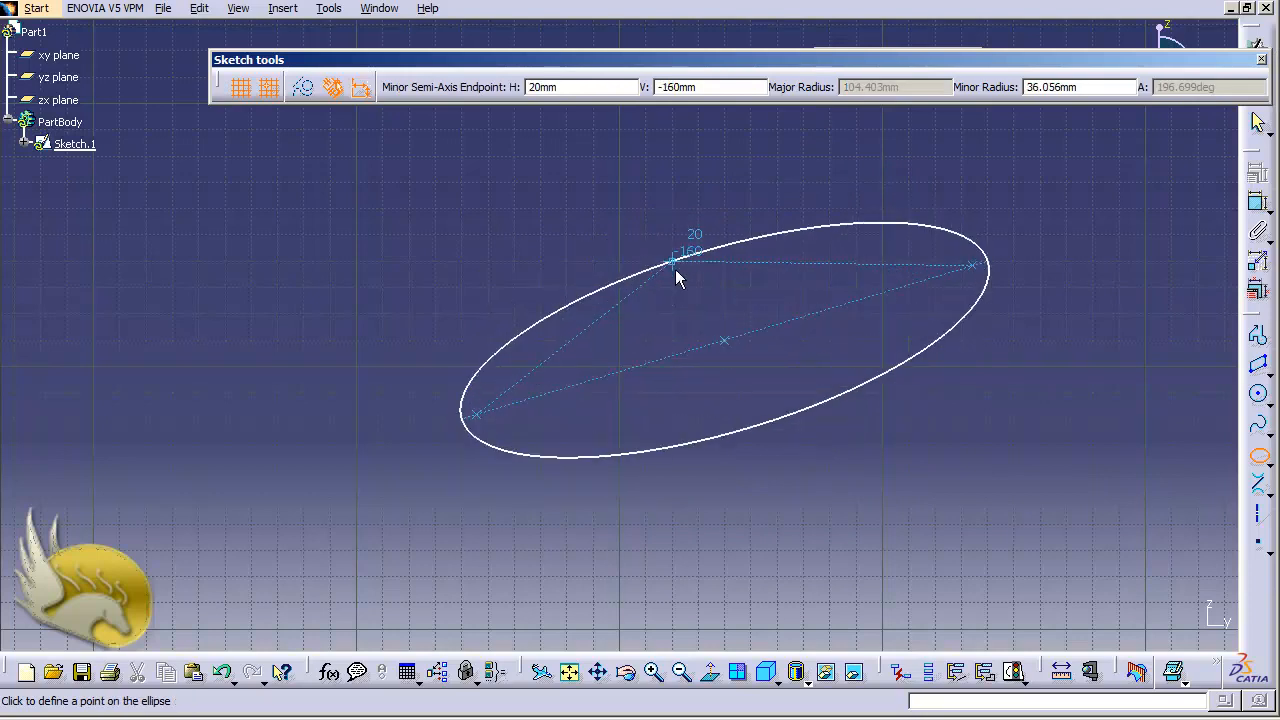
pyautogui.click(676, 261)
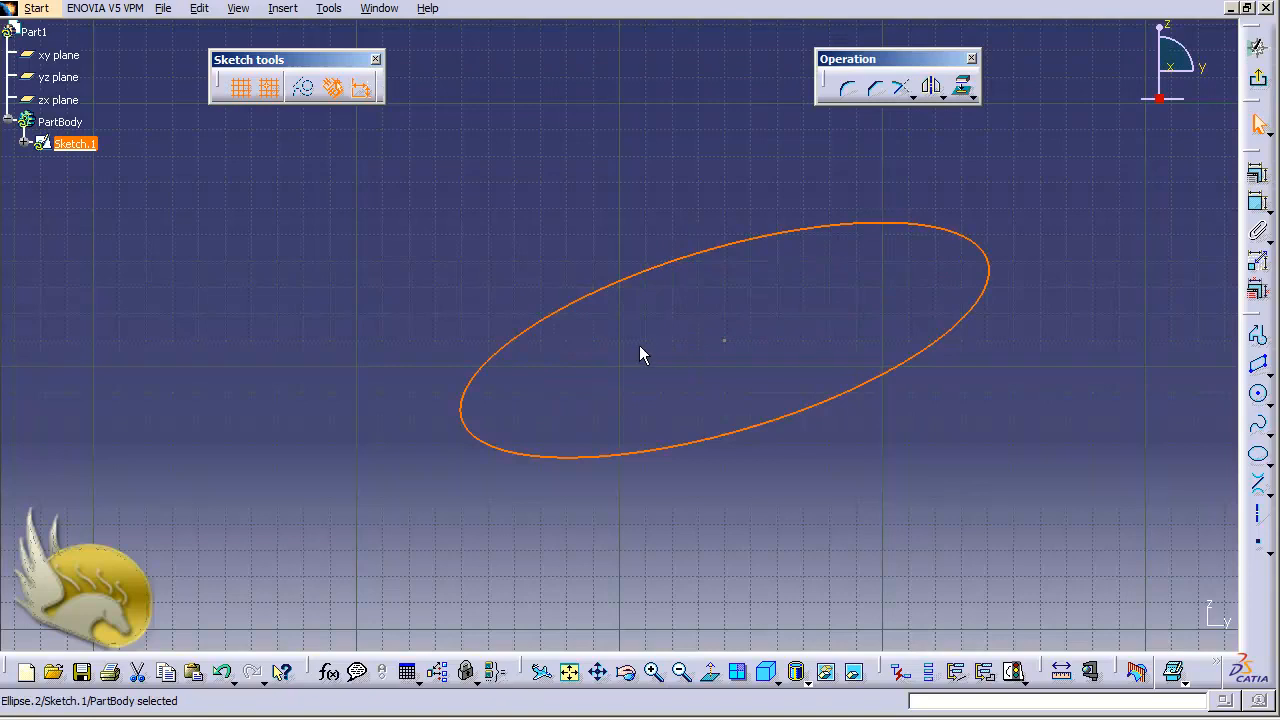
# - Set the vertical coordinate of the ellipse's center point to -100 mm in its definition
pyautogui.click(24, 143)
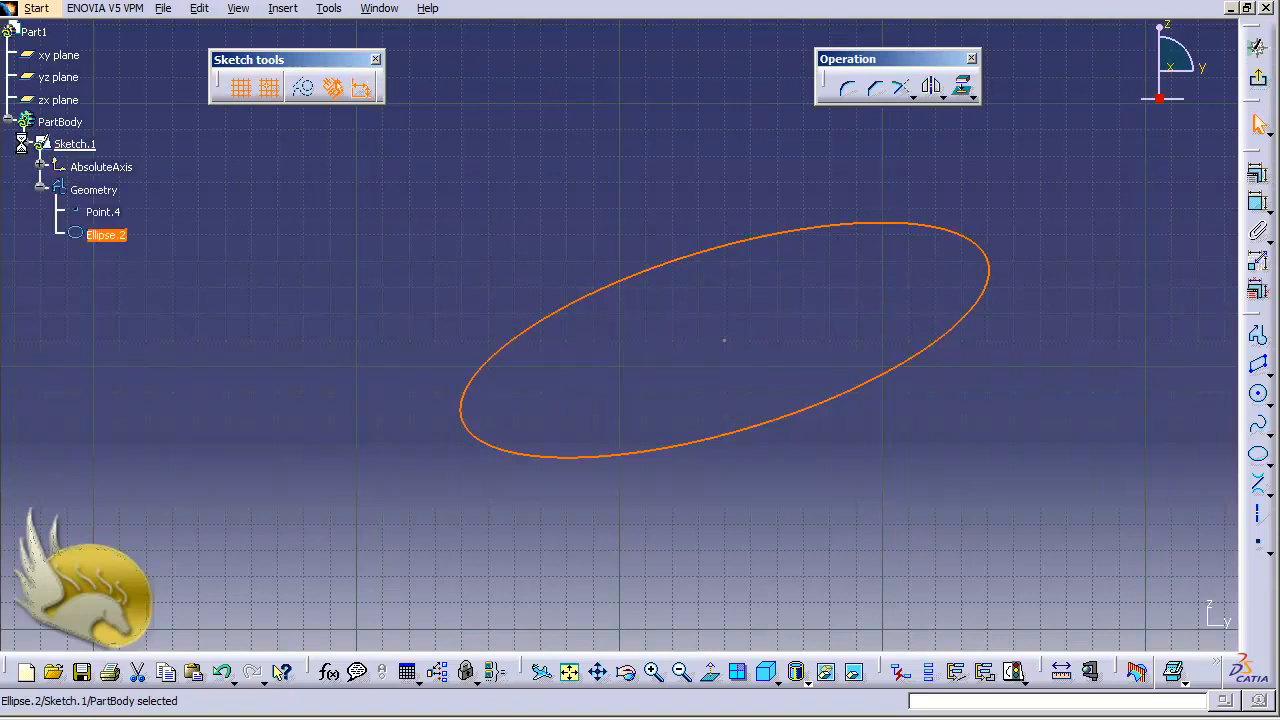
pyautogui.doubleClick(112, 246)
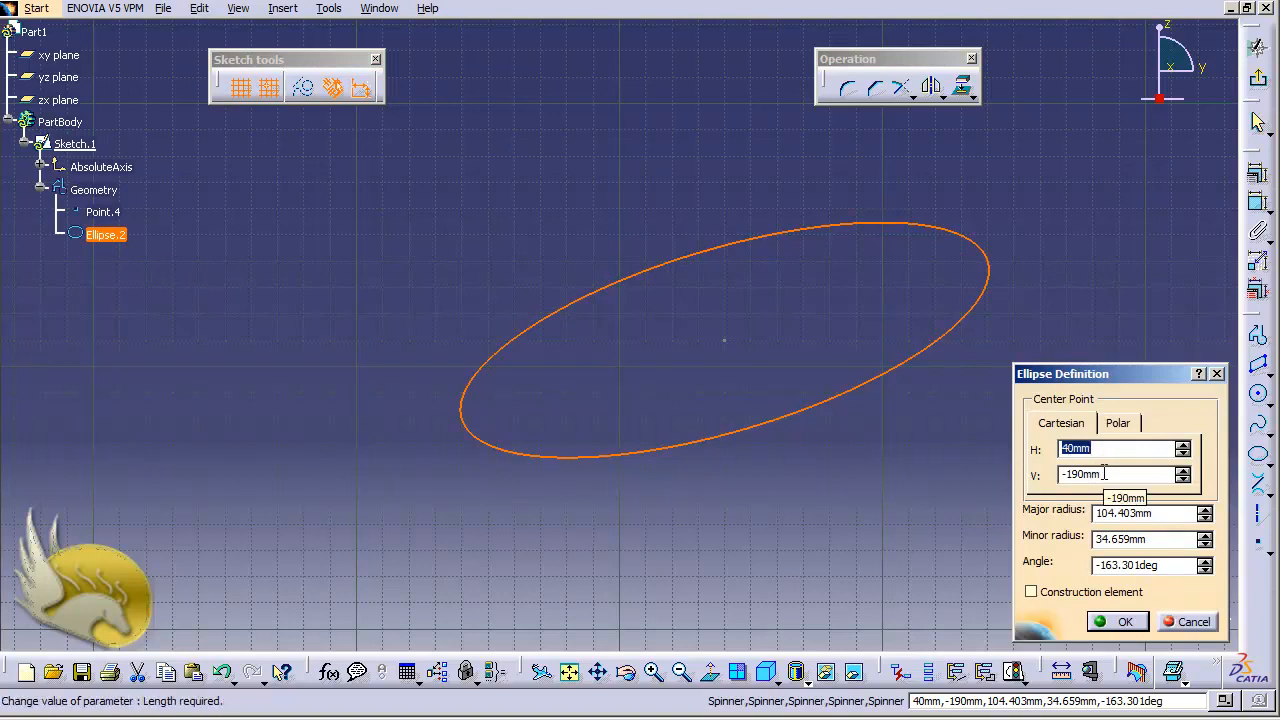
pyautogui.moveTo(1105, 475); pyautogui.dragTo(1066, 475)
pyautogui.write('1')
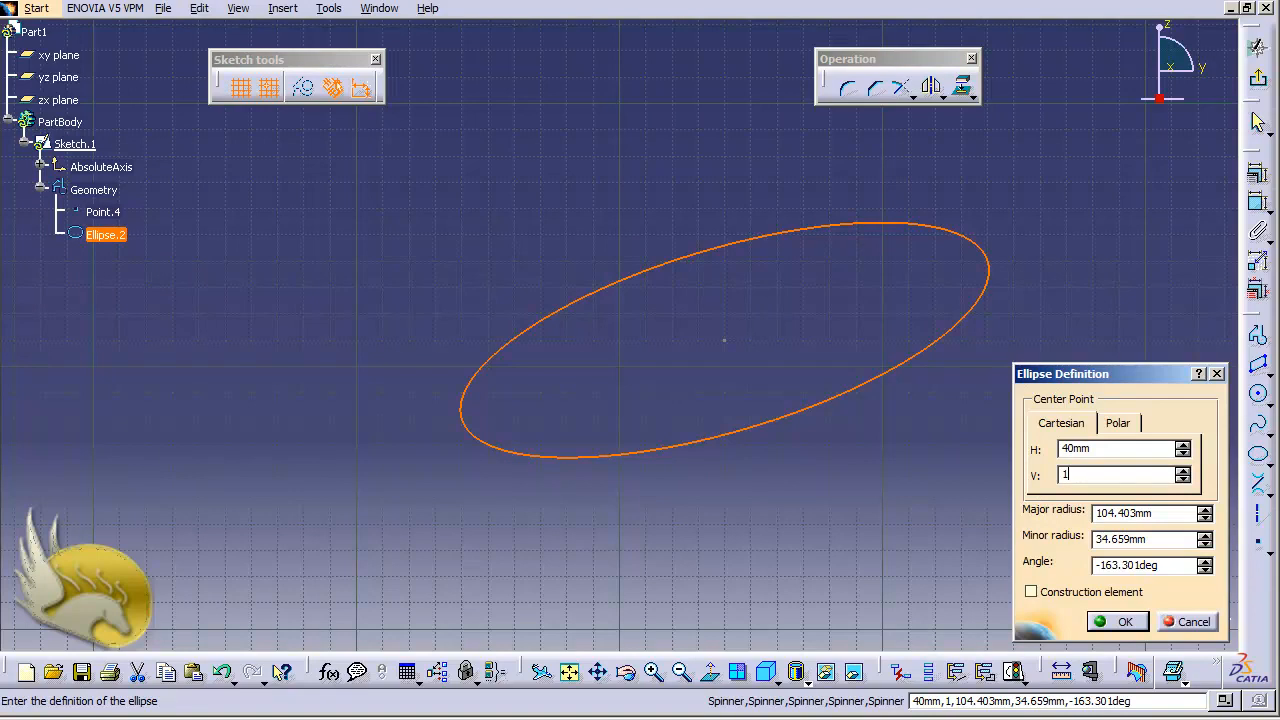
pyautogui.write('00')
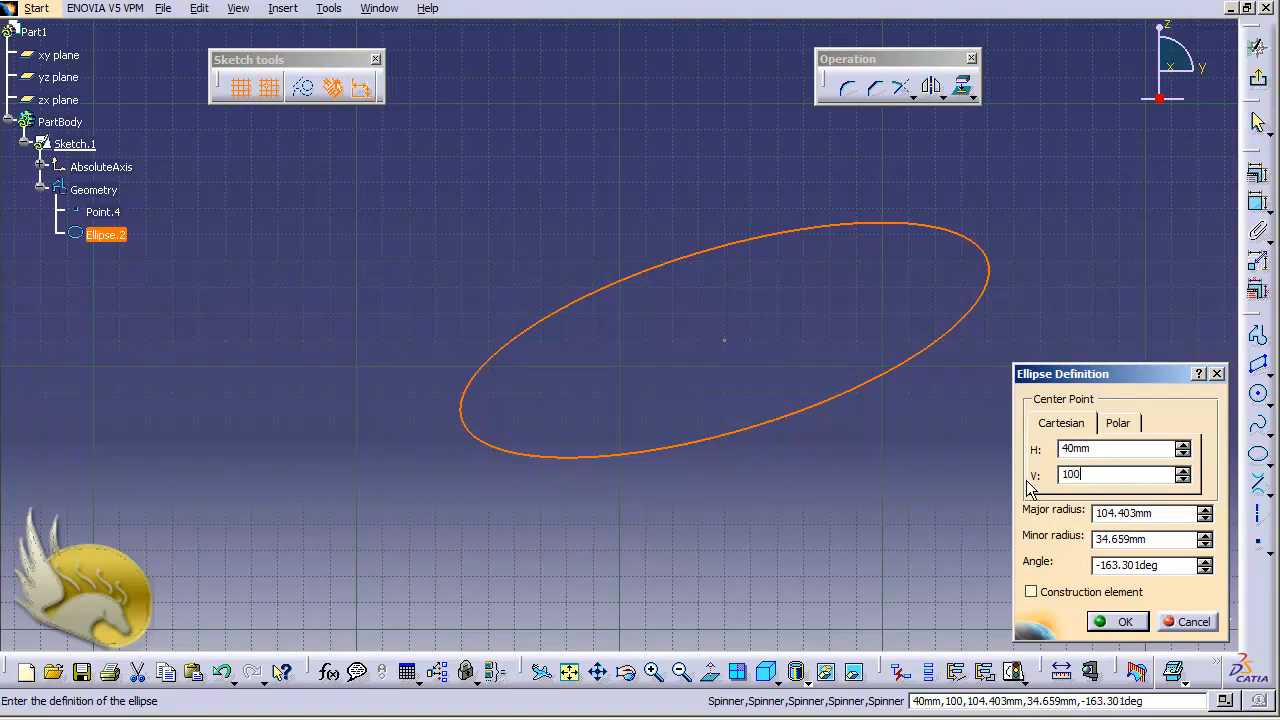
pyautogui.press('BackSpace')
pyautogui.press('BackSpace')
pyautogui.press('BackSpace')
pyautogui.write('-')
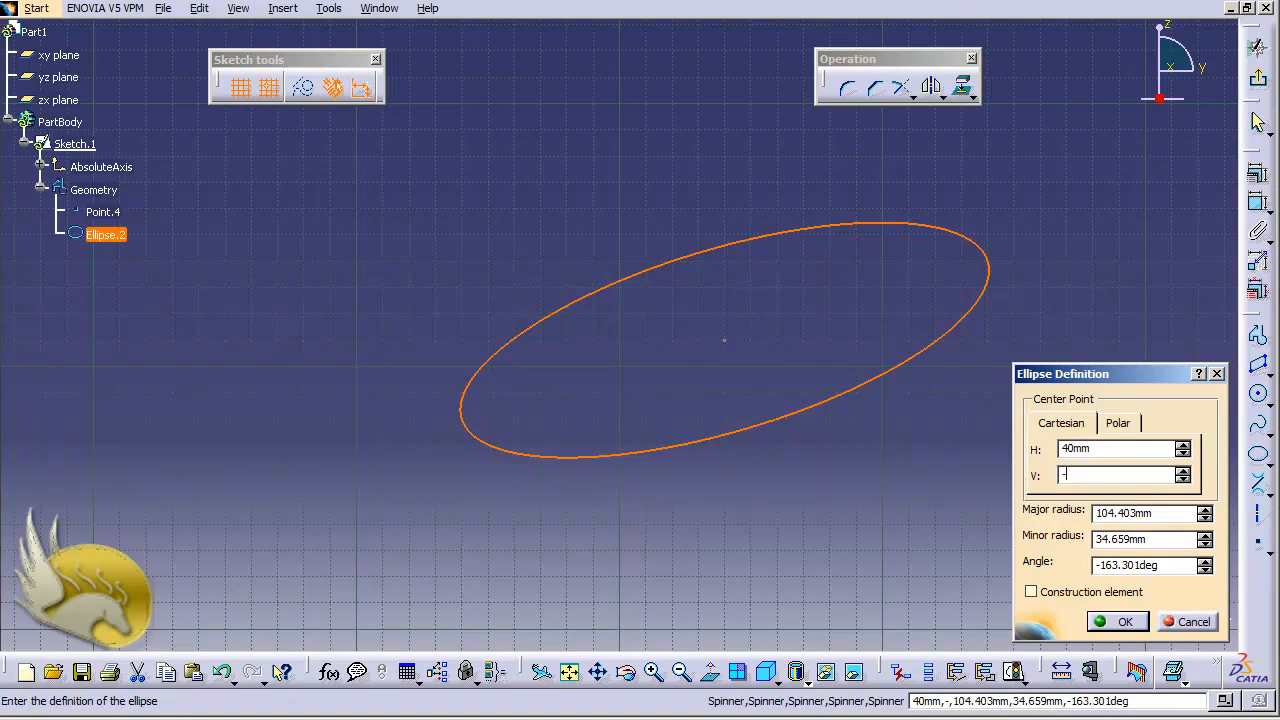
pyautogui.write('100')
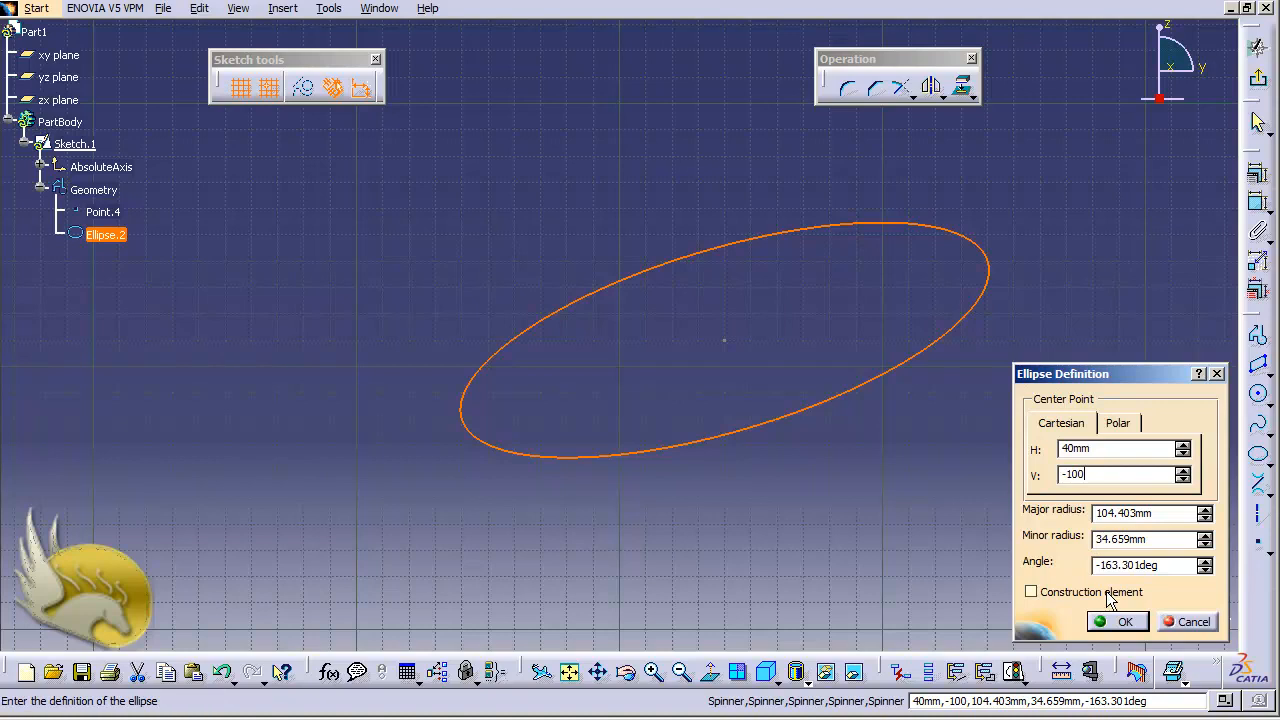
pyautogui.click(1118, 621)
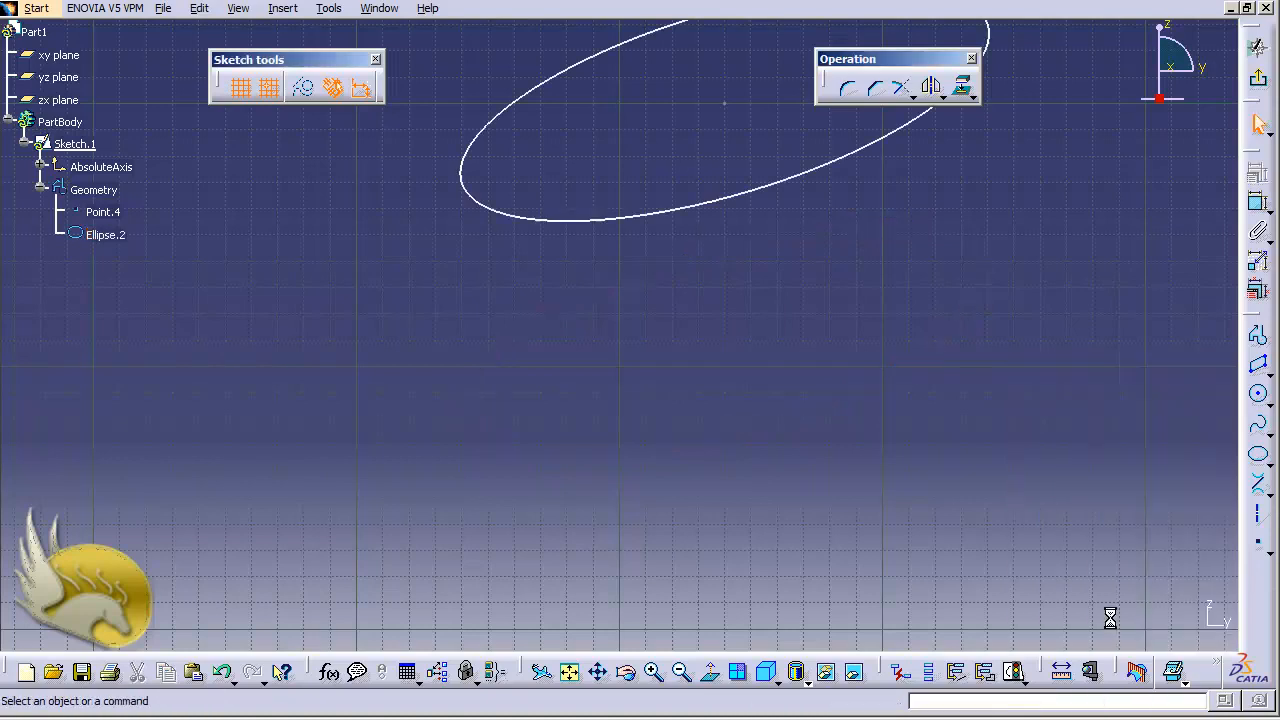
# - Set the ellipse's minor radius to 50 mm in its definition
pyautogui.doubleClick(760, 195)
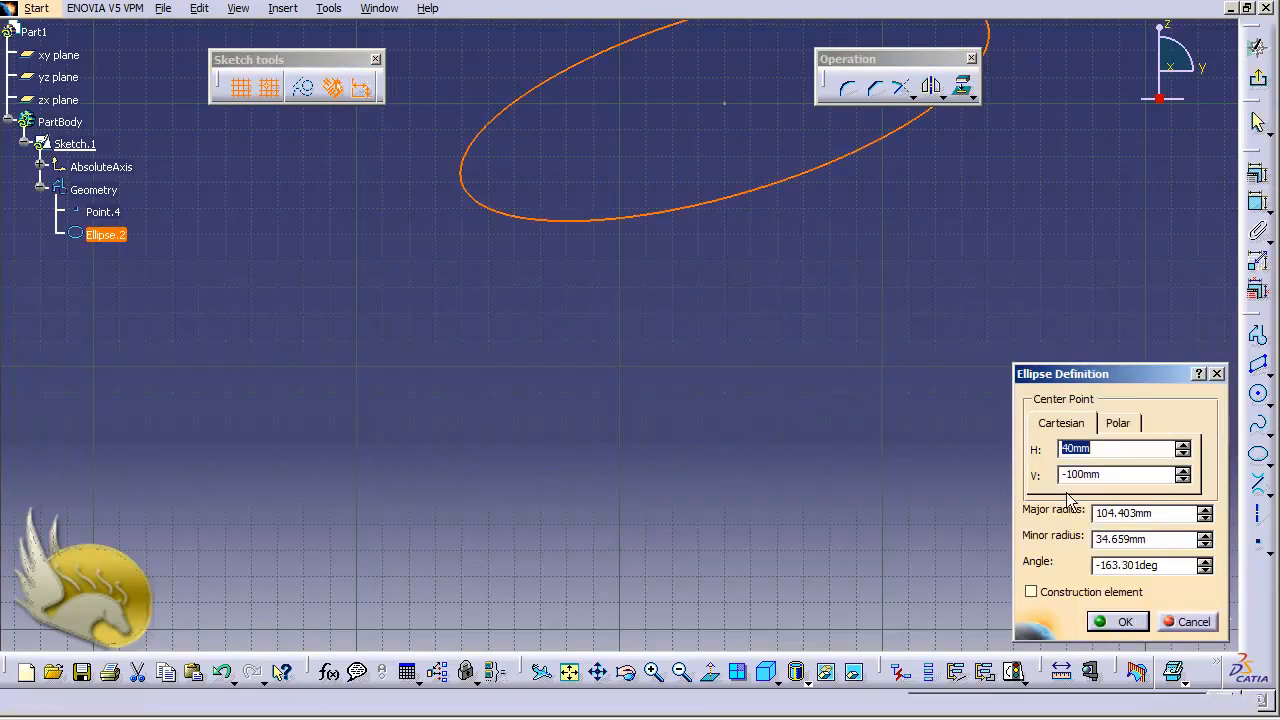
pyautogui.doubleClick(1167, 543)
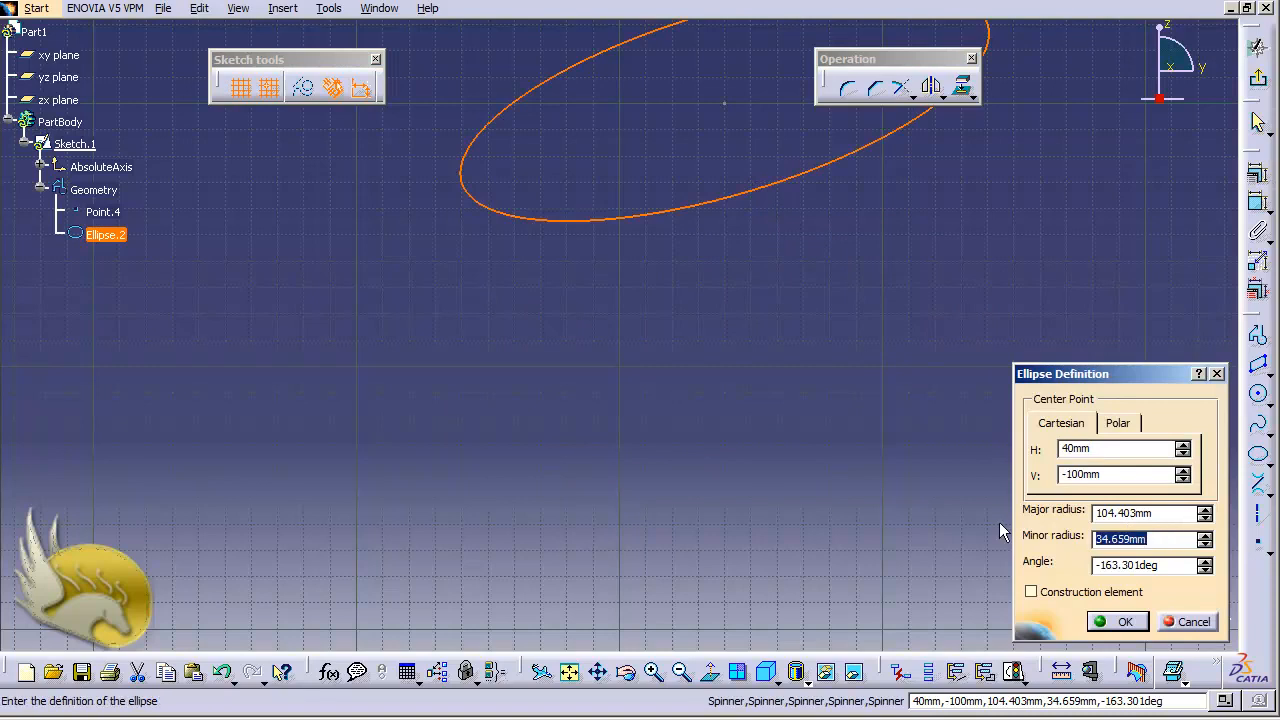
pyautogui.write('50')
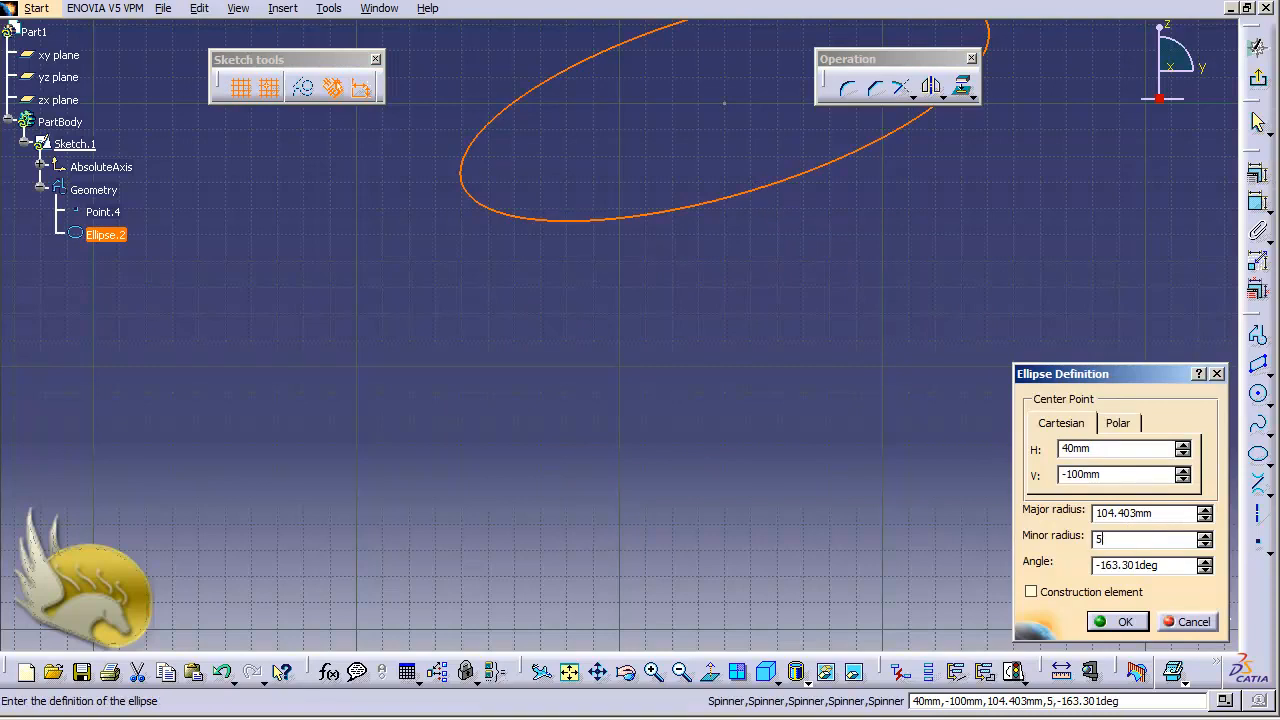
pyautogui.click(1112, 622)
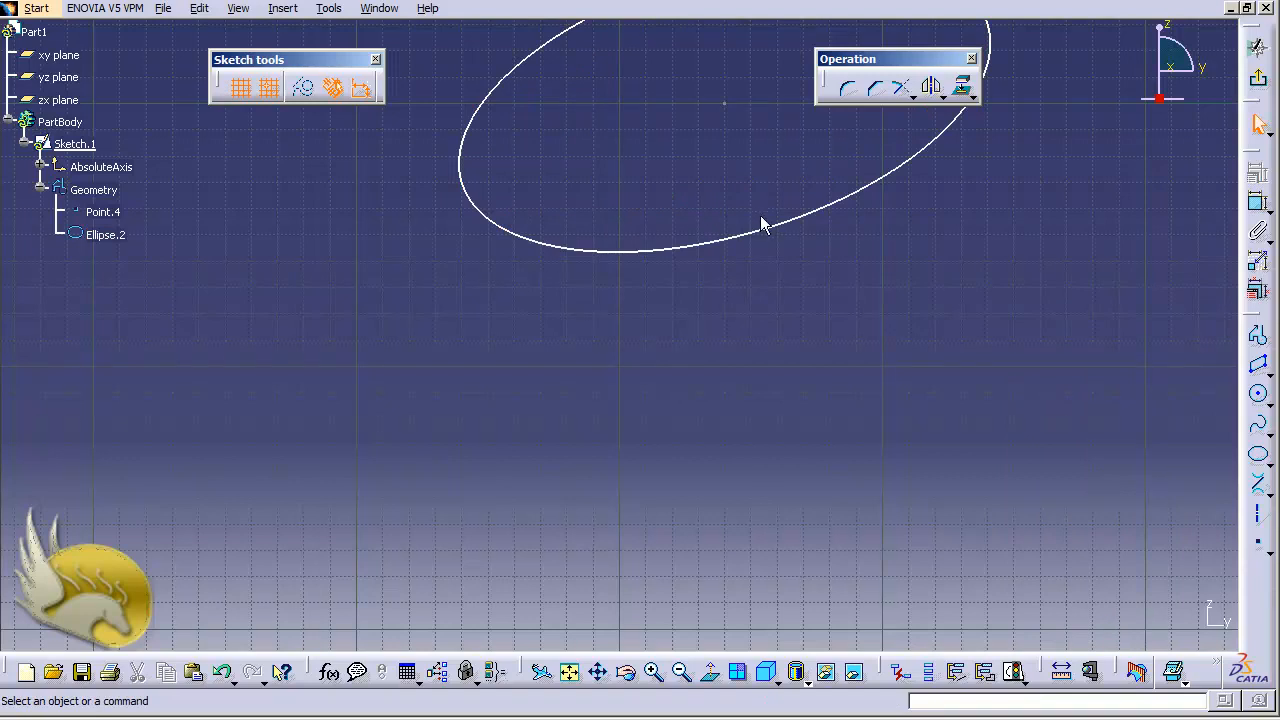
pyautogui.doubleClick(767, 234)
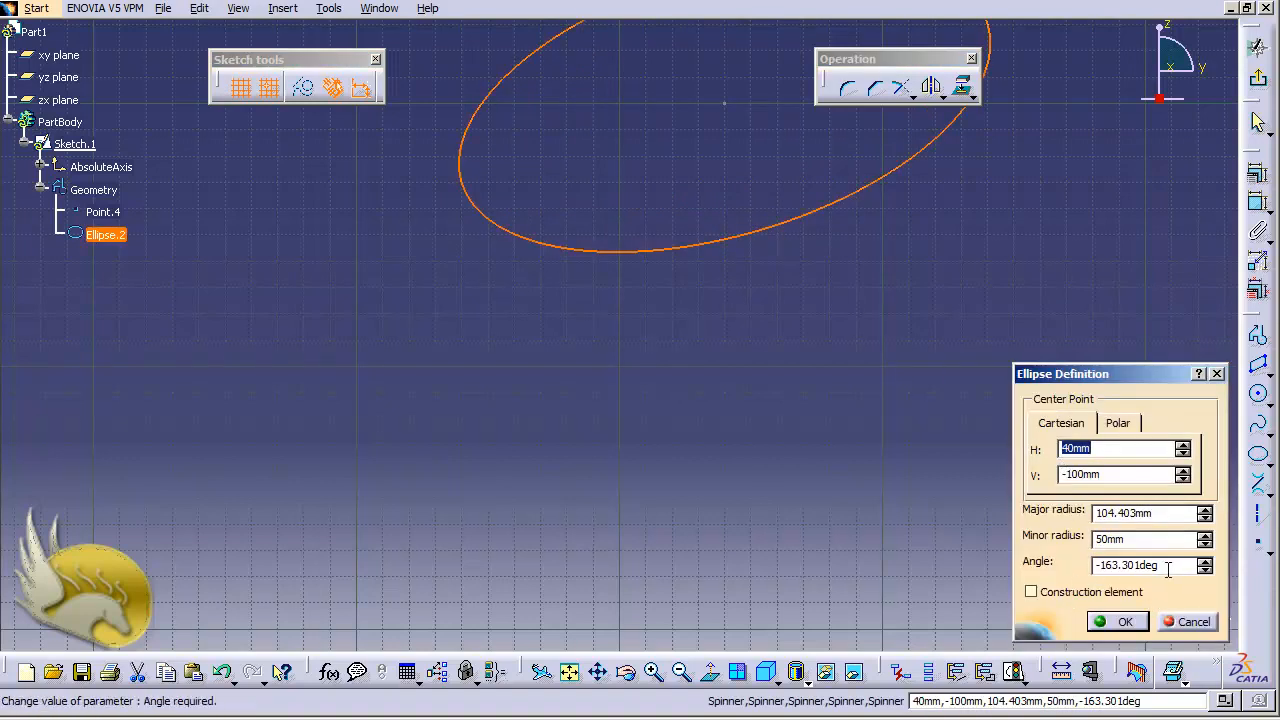
pyautogui.moveTo(1167, 570); pyautogui.dragTo(1036, 569)
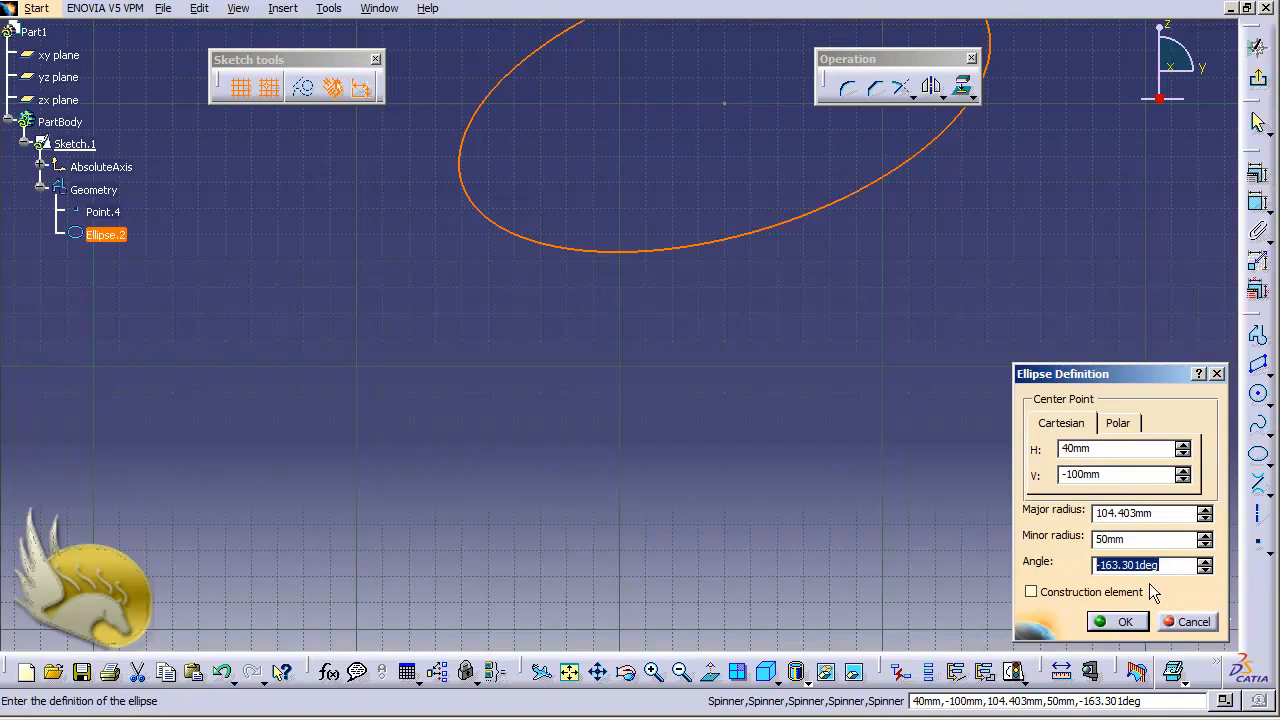
pyautogui.click(1207, 622)
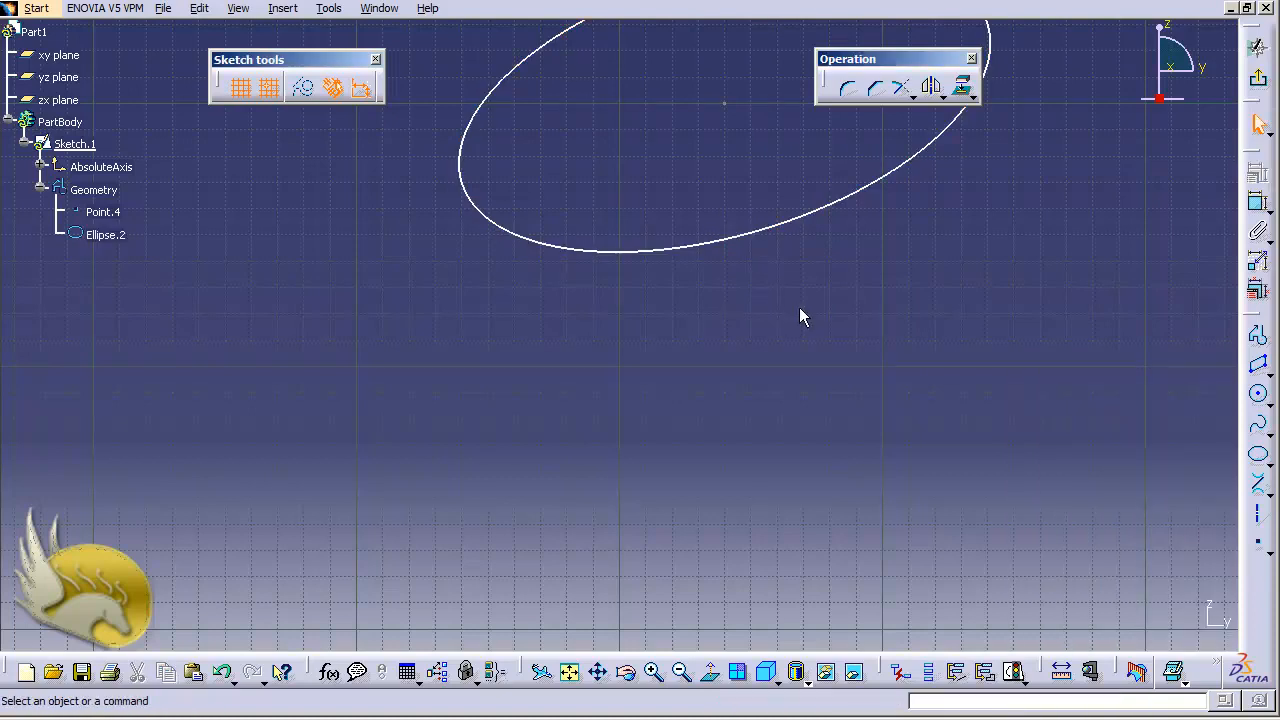
# - Add a dimensional constraint to the ellipse's major axis and place its label outside the curve, at the lower-left end
pyautogui.scroll(-1, 799, 308)
pyautogui.scroll(3, 799, 308)
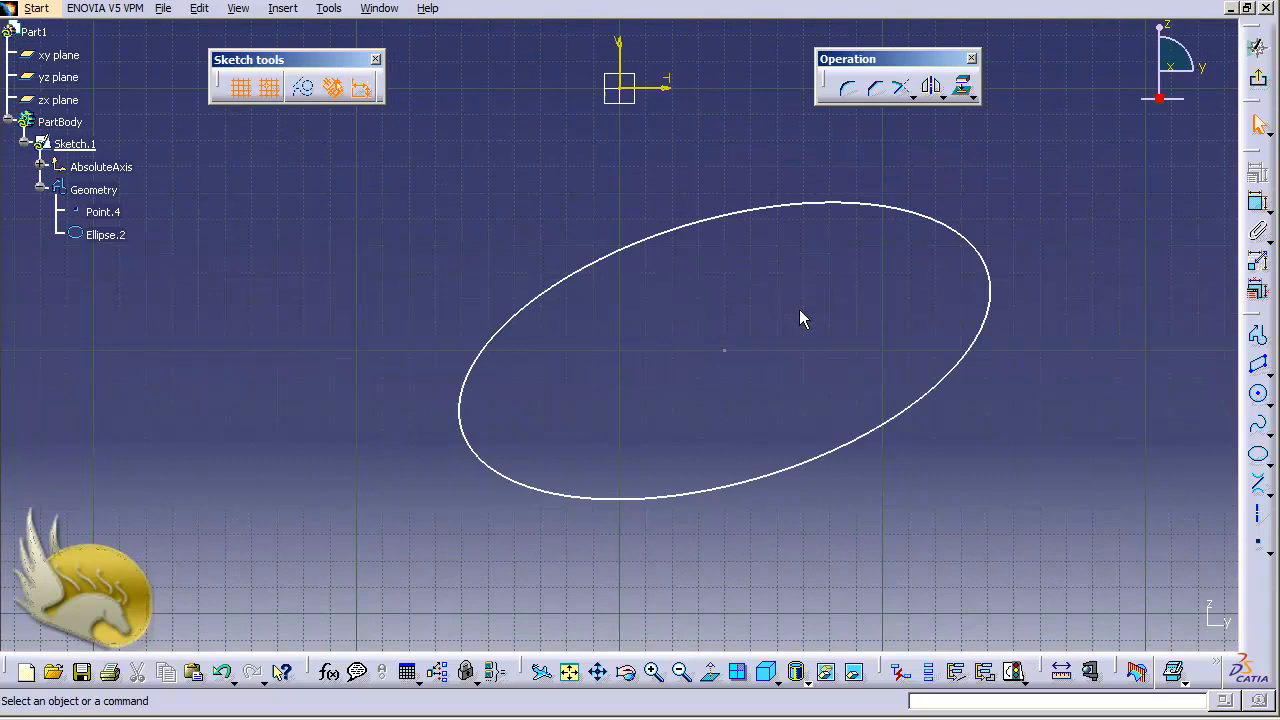
pyautogui.click(1257, 202)
pyautogui.click(988, 270)
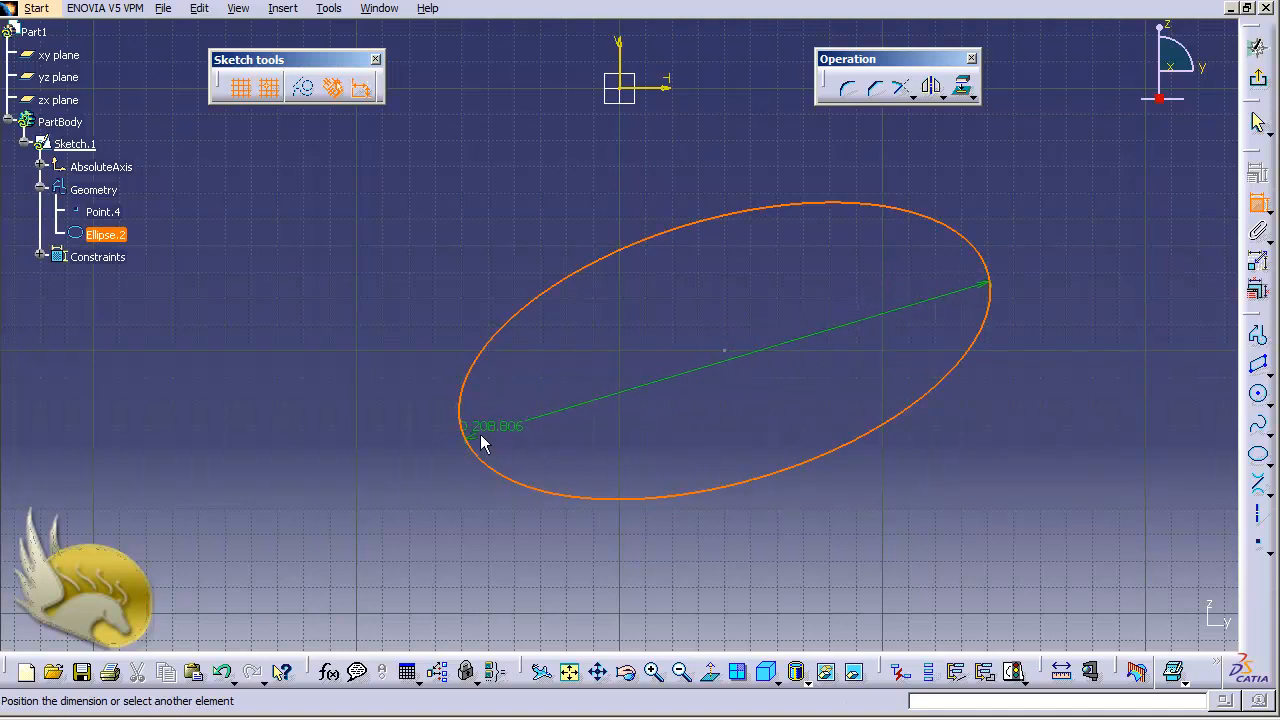
pyautogui.click(403, 452)
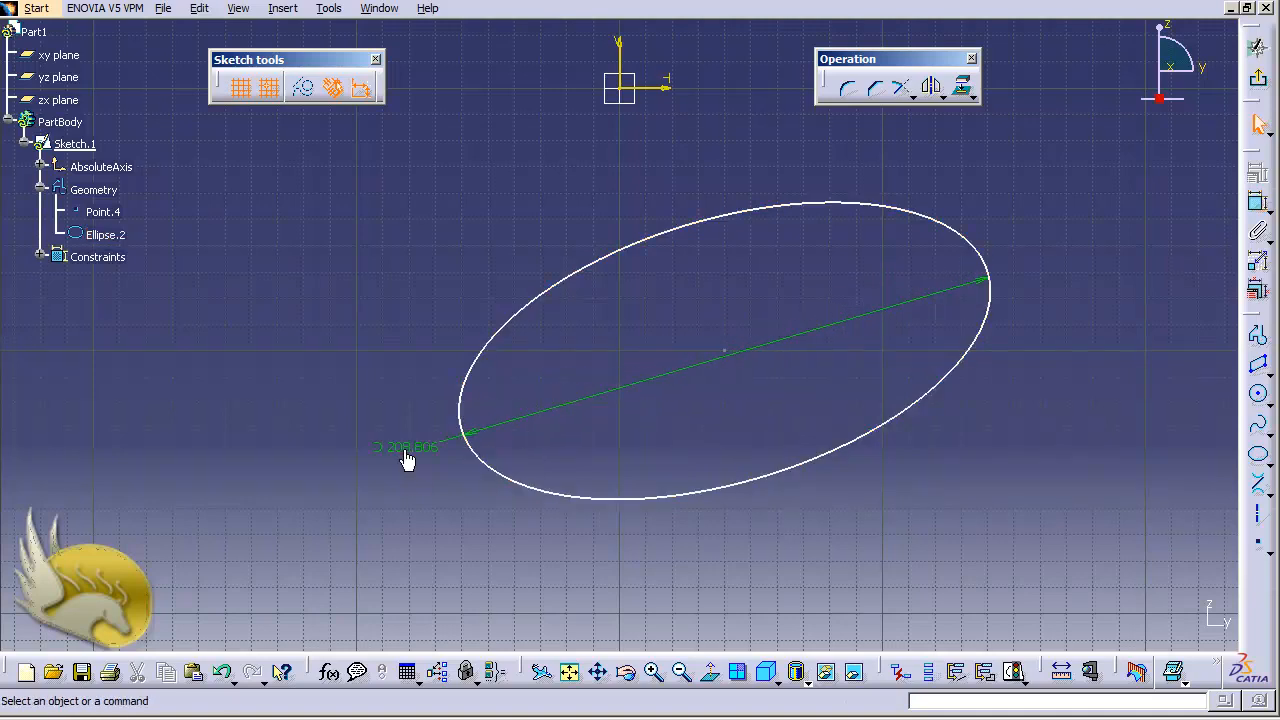
# - Change the major-axis constraint's dimension type to Radius
pyautogui.doubleClick(405, 448)
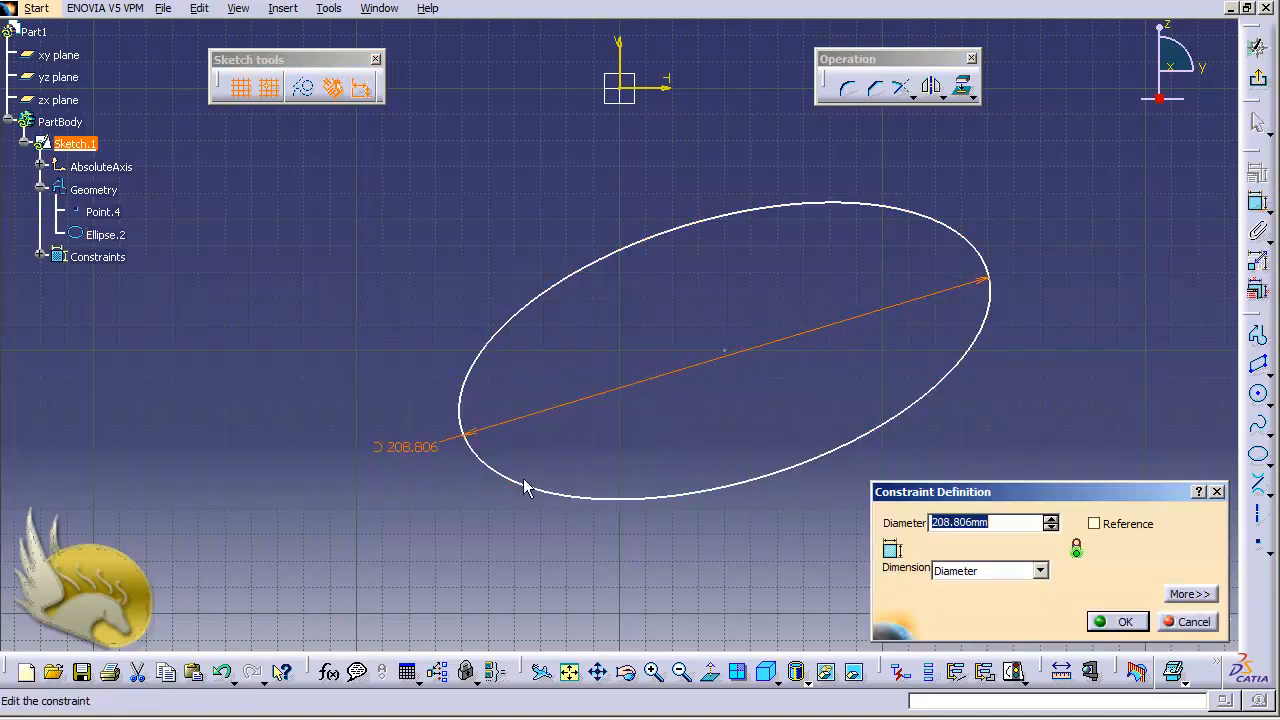
pyautogui.click(1040, 571)
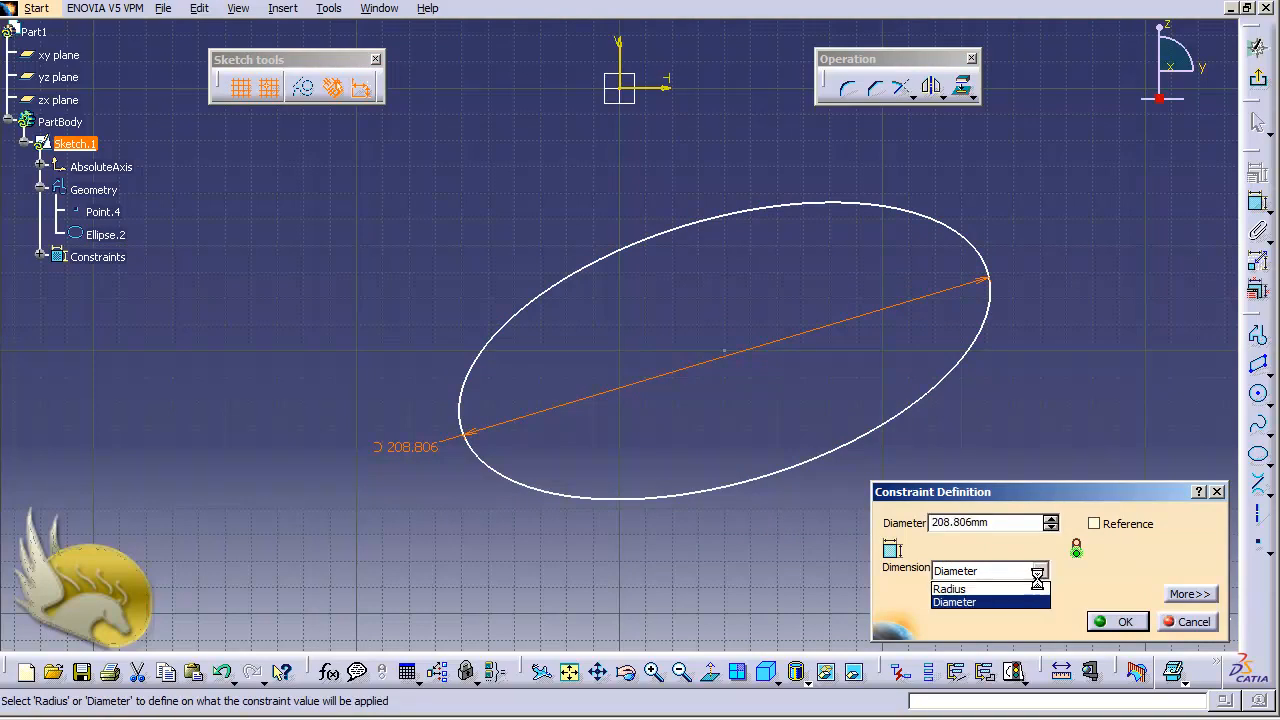
pyautogui.click(1000, 589)
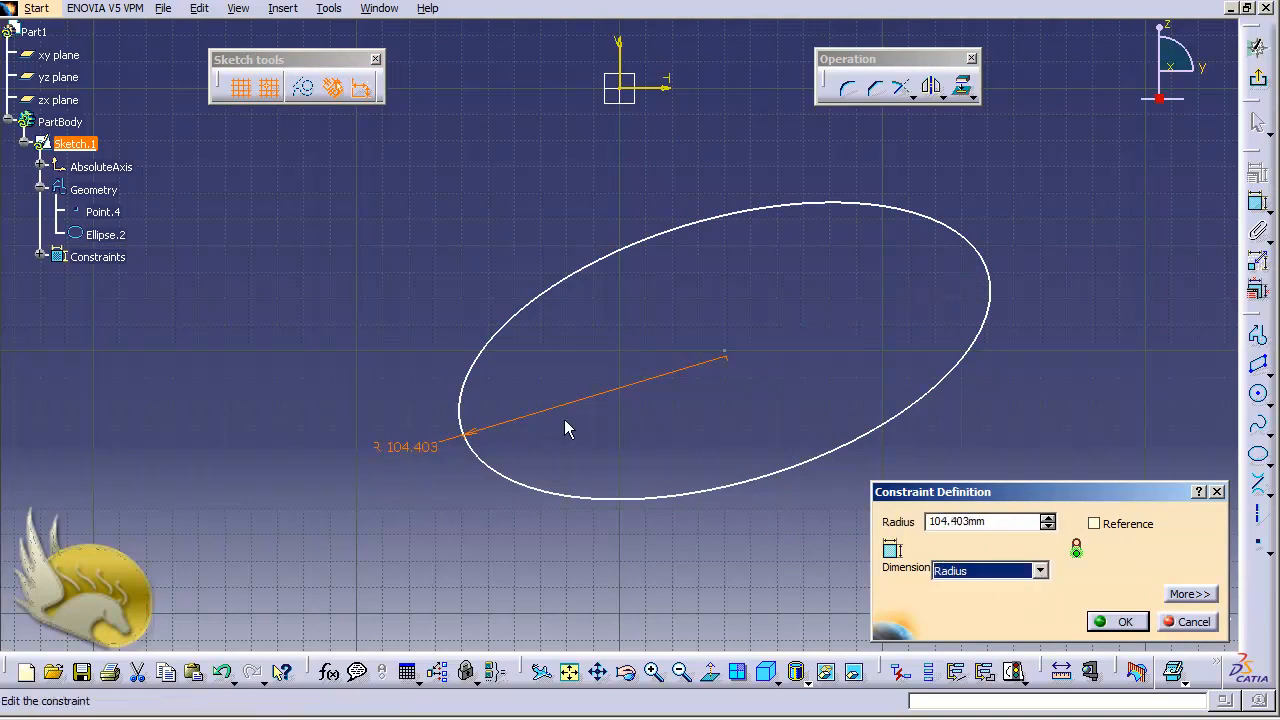
pyautogui.click(1120, 621)
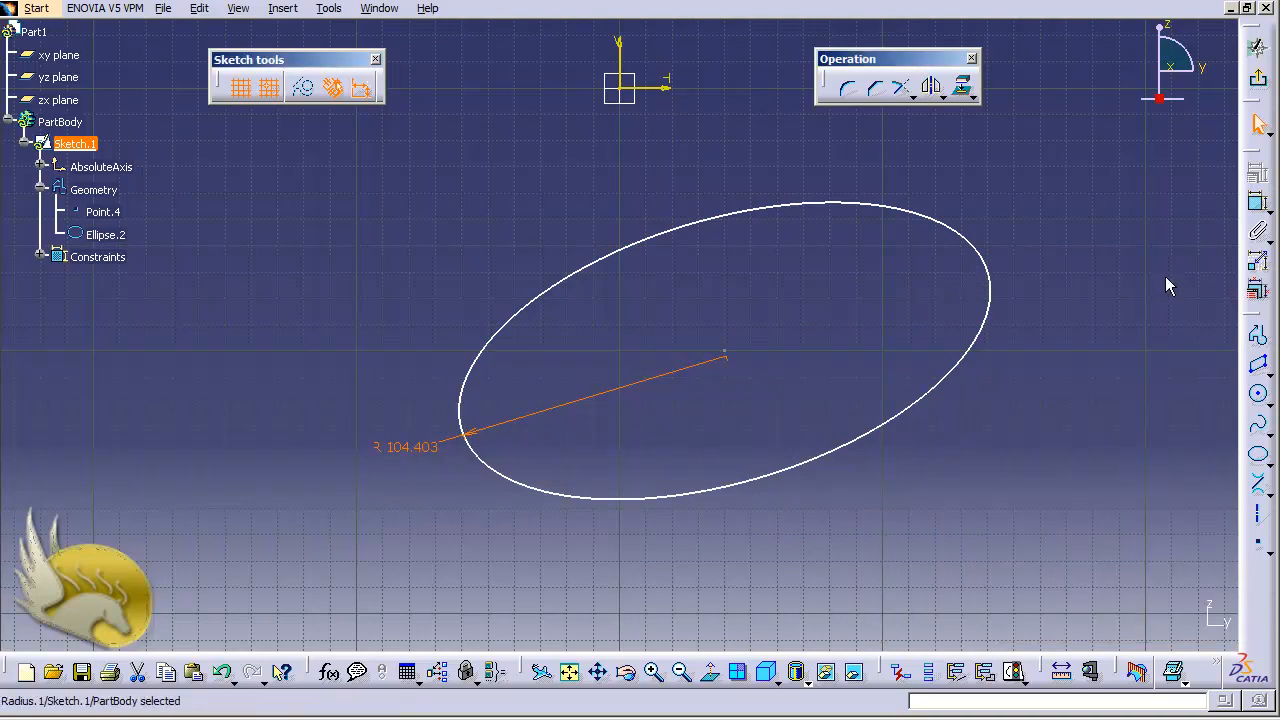
# - Add a Semiminor axis constraint to the ellipse while keeping the Semimajor axis constraint selected
pyautogui.click(975, 240)
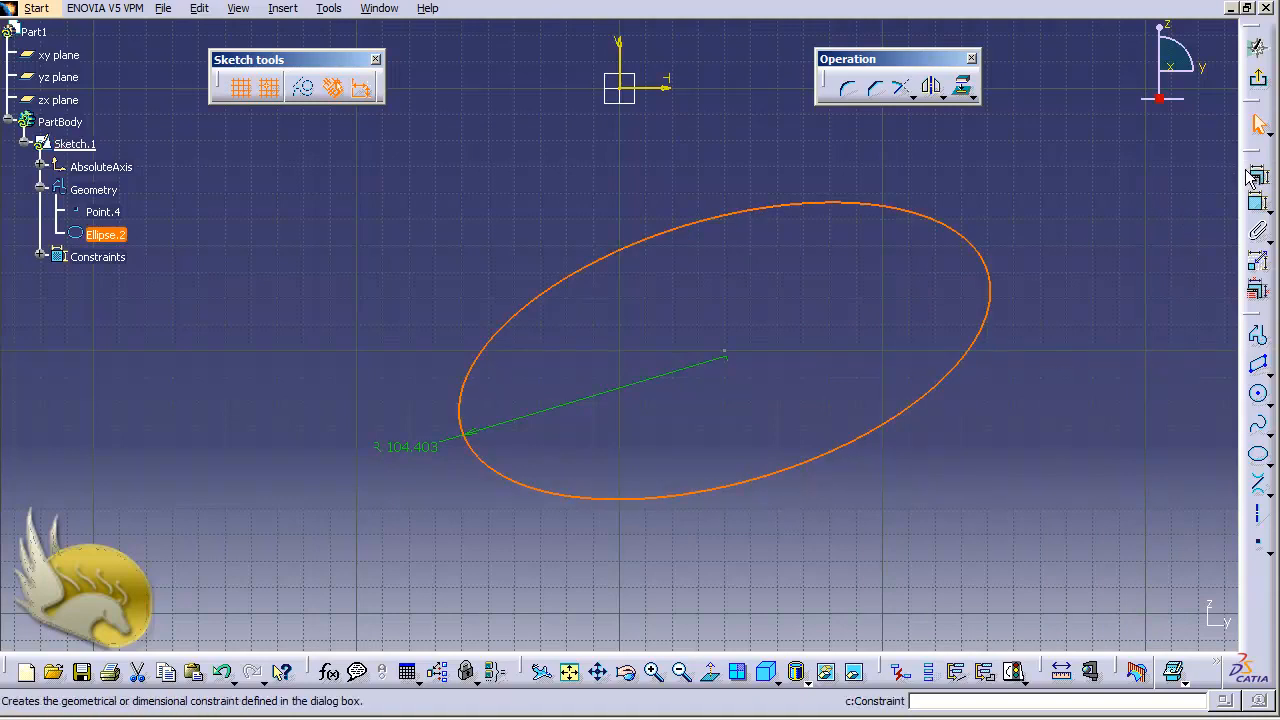
pyautogui.click(1256, 262)
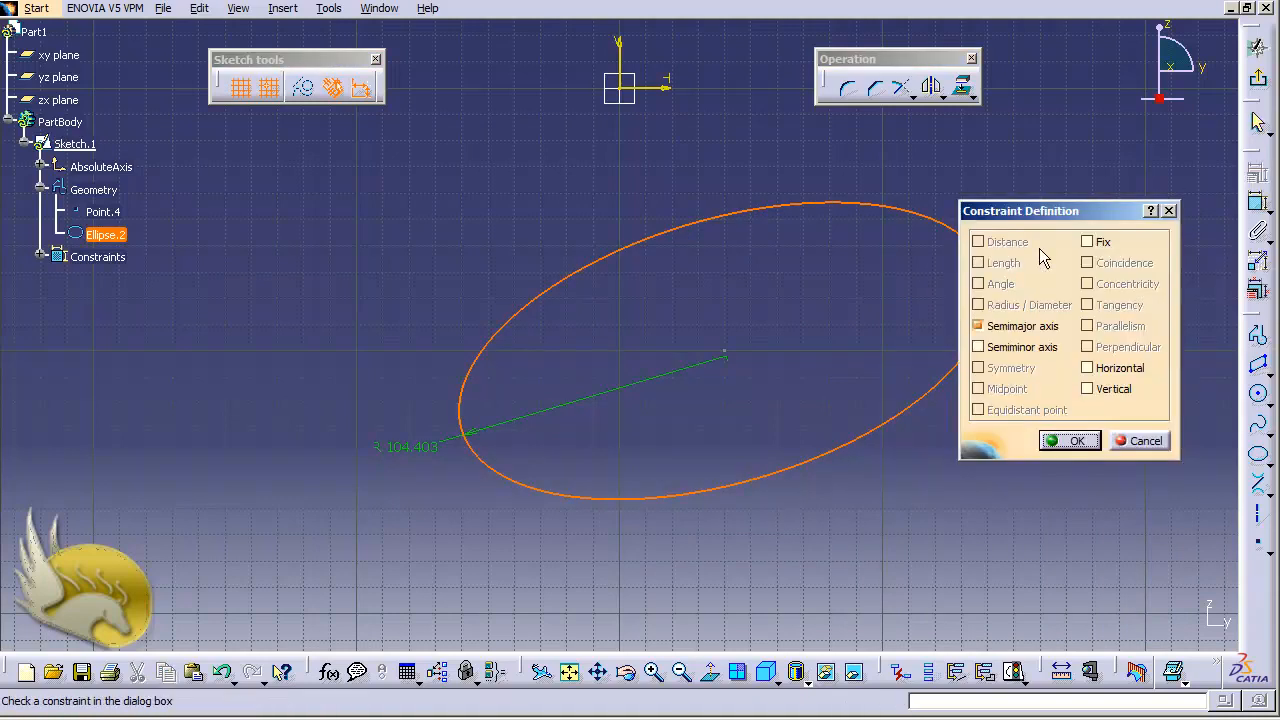
pyautogui.moveTo(1033, 213); pyautogui.dragTo(1076, 194)
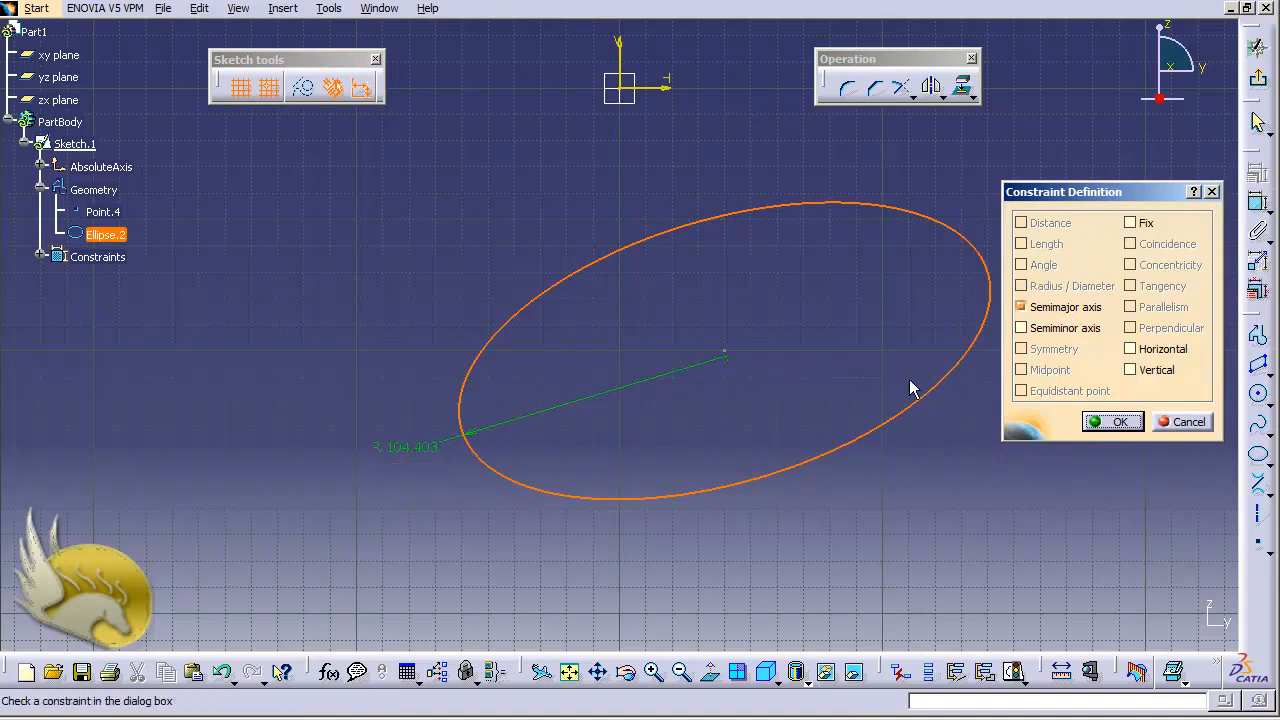
pyautogui.click(1059, 328)
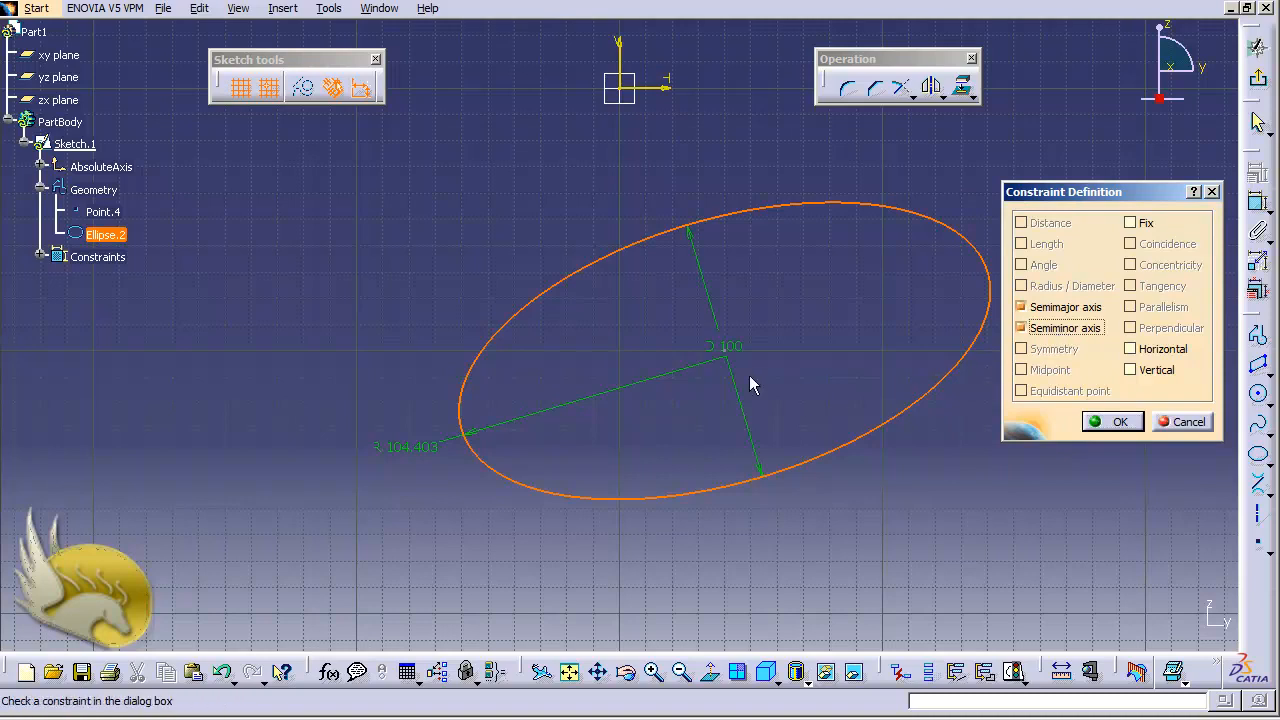
pyautogui.click(1090, 420)
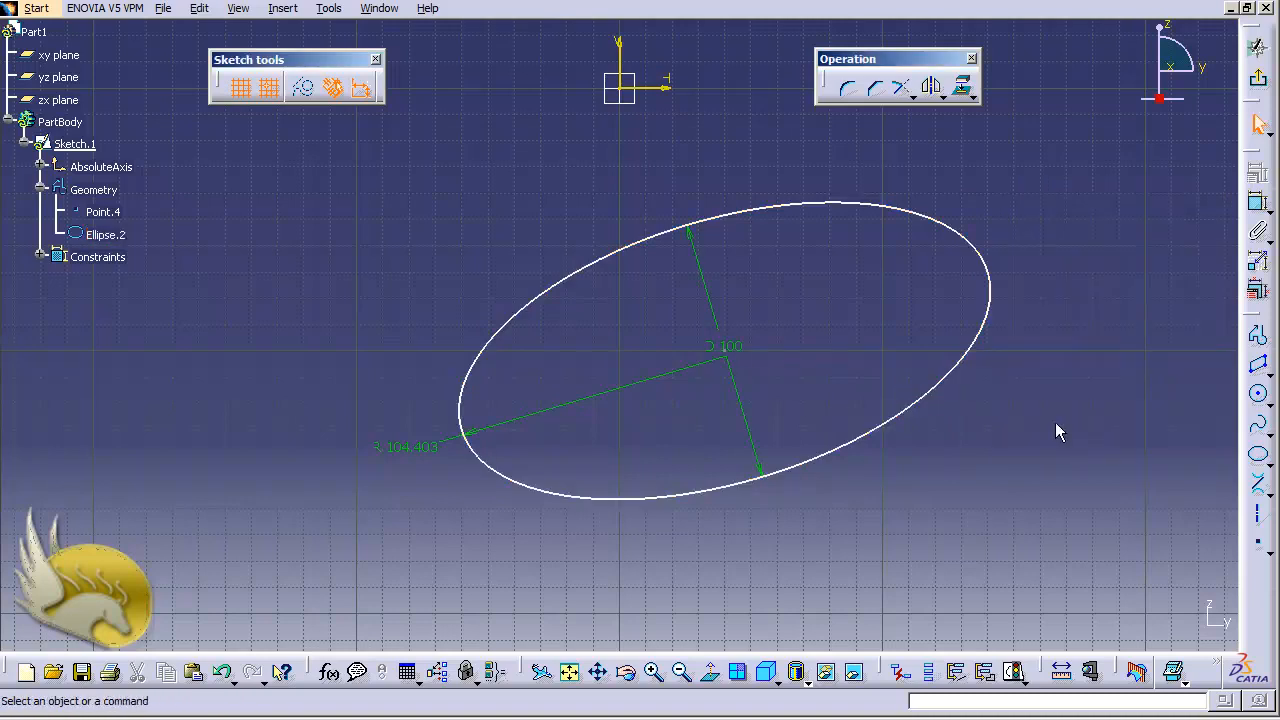
# - Change the minor-axis constraint's dimension type to Radius
pyautogui.doubleClick(727, 342)
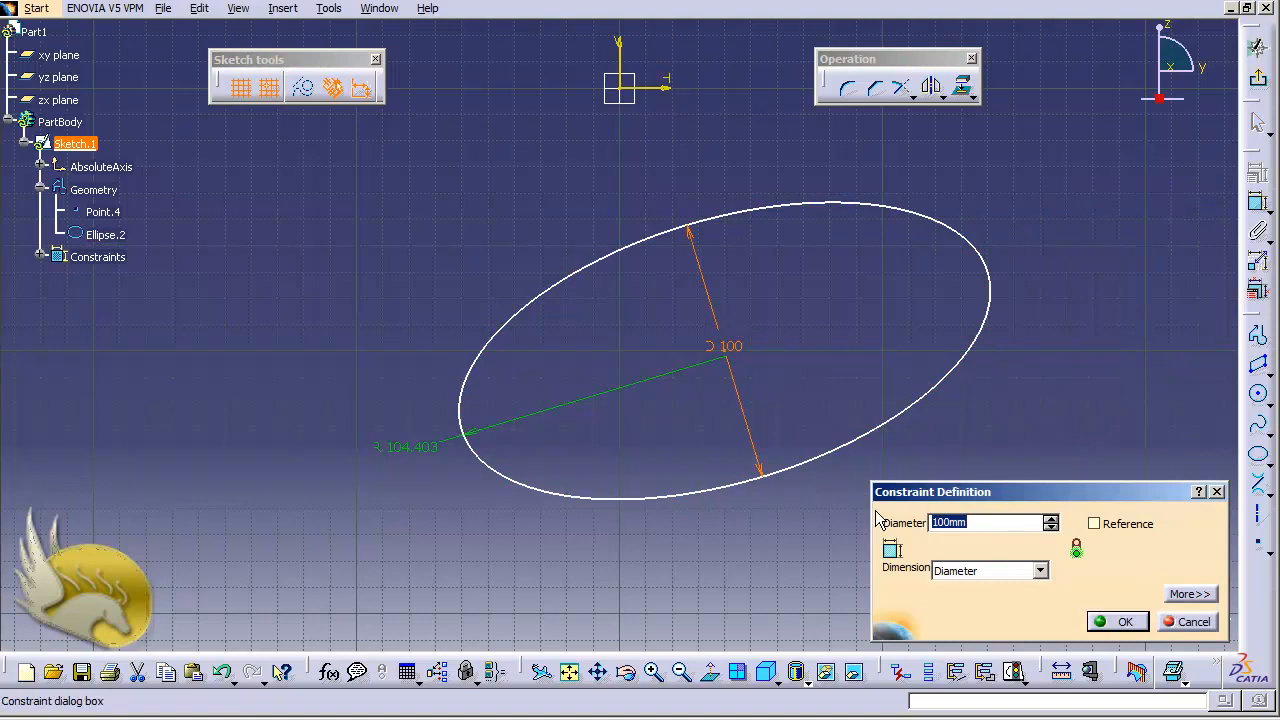
pyautogui.click(985, 575)
pyautogui.click(985, 585)
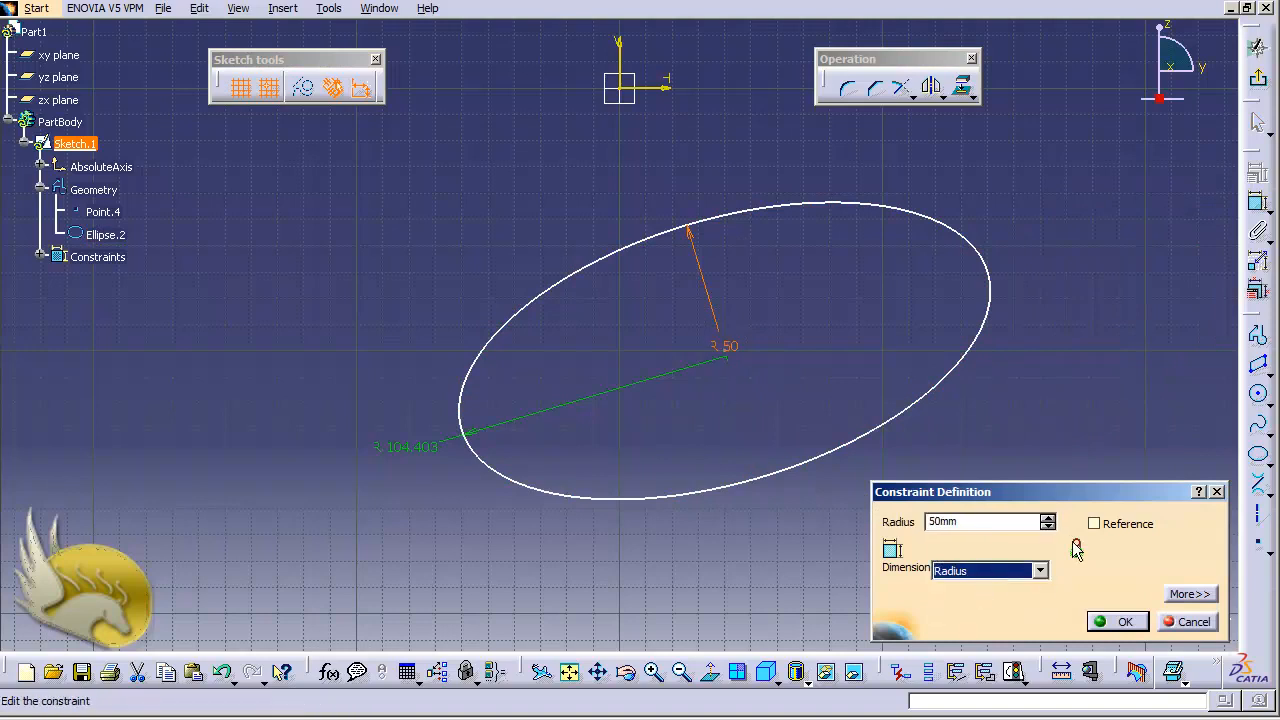
pyautogui.click(1117, 621)
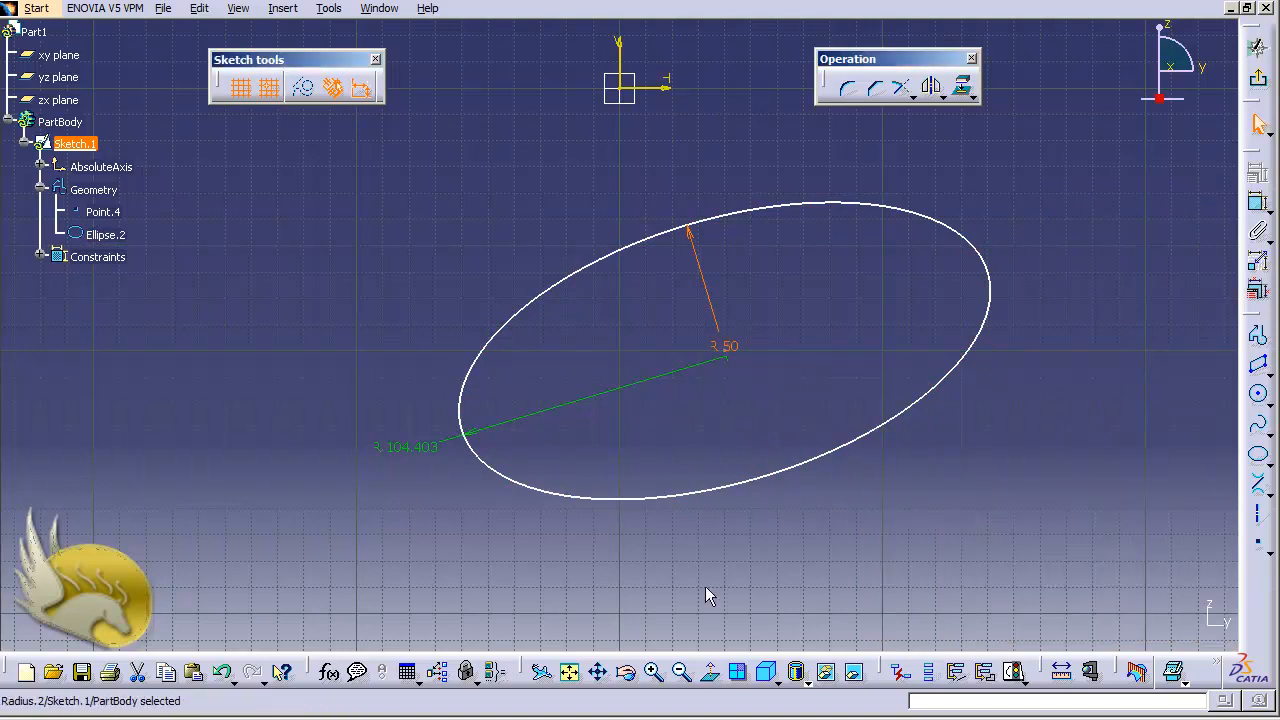
# - Set the ellipse's major-axis radius constraint to 100 mm and clear the selection
pyautogui.doubleClick(428, 448)
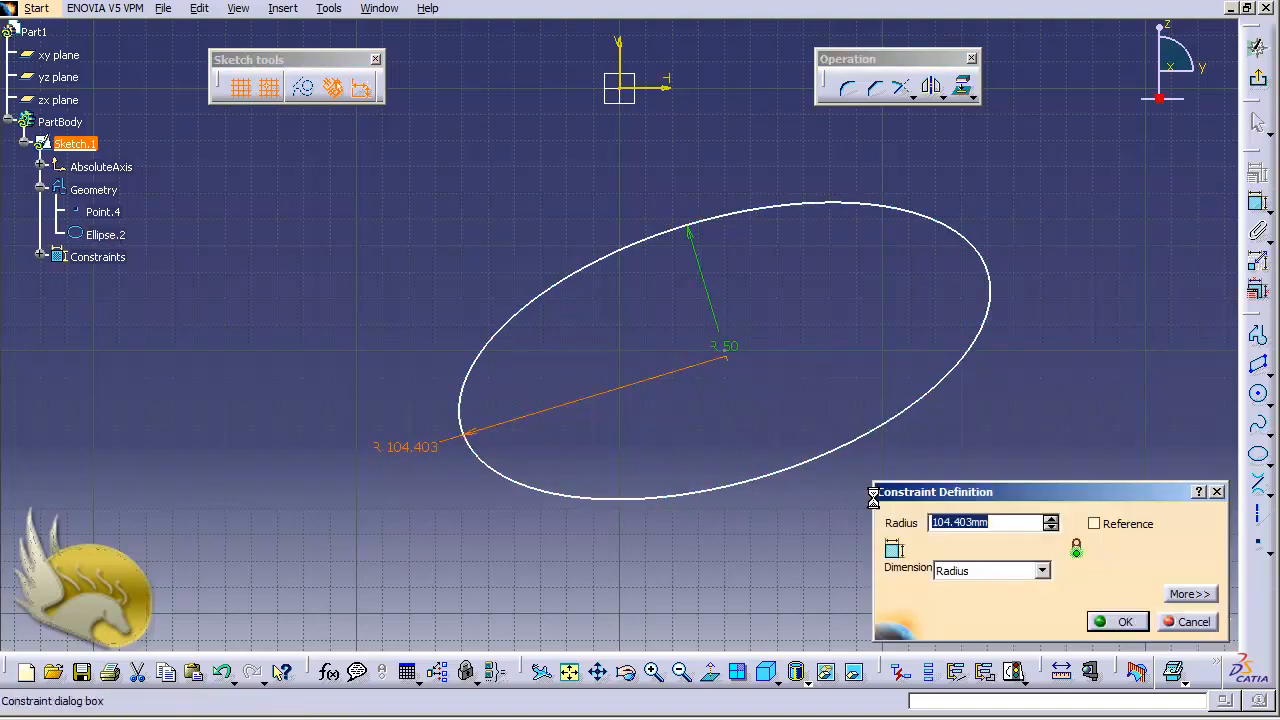
pyautogui.write('100')
pyautogui.press('Return')
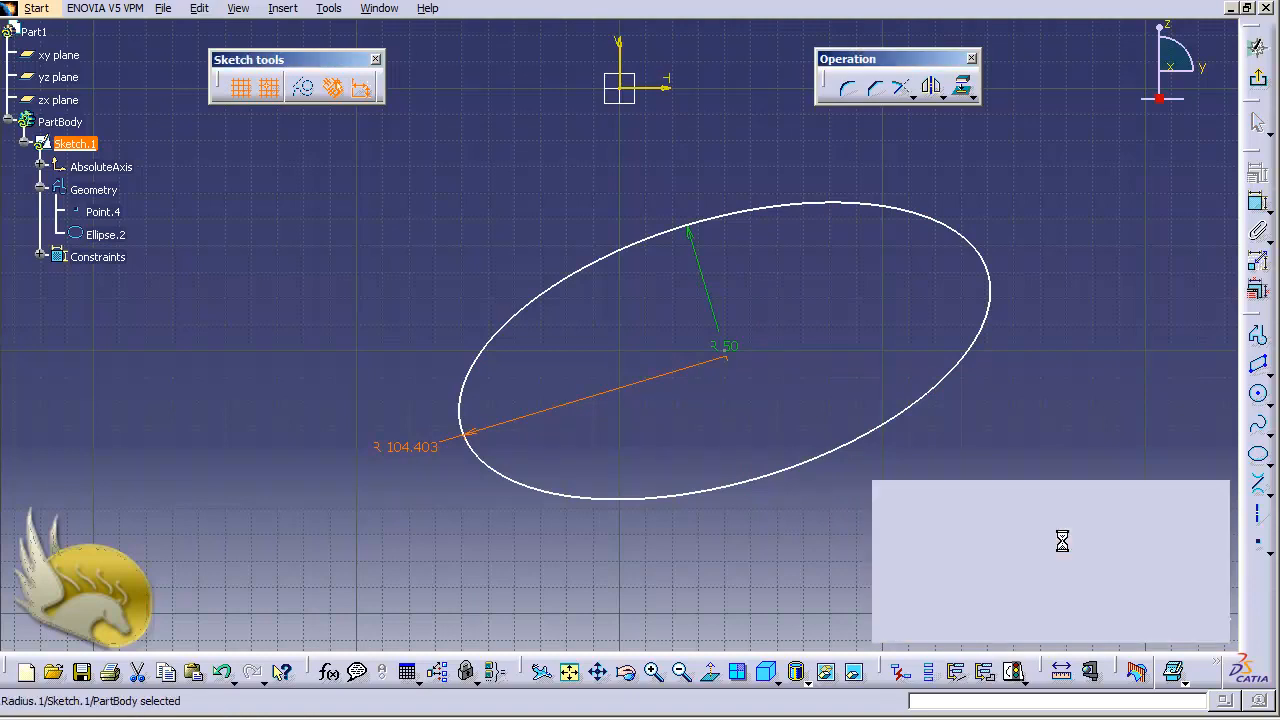
pyautogui.click(820, 533)
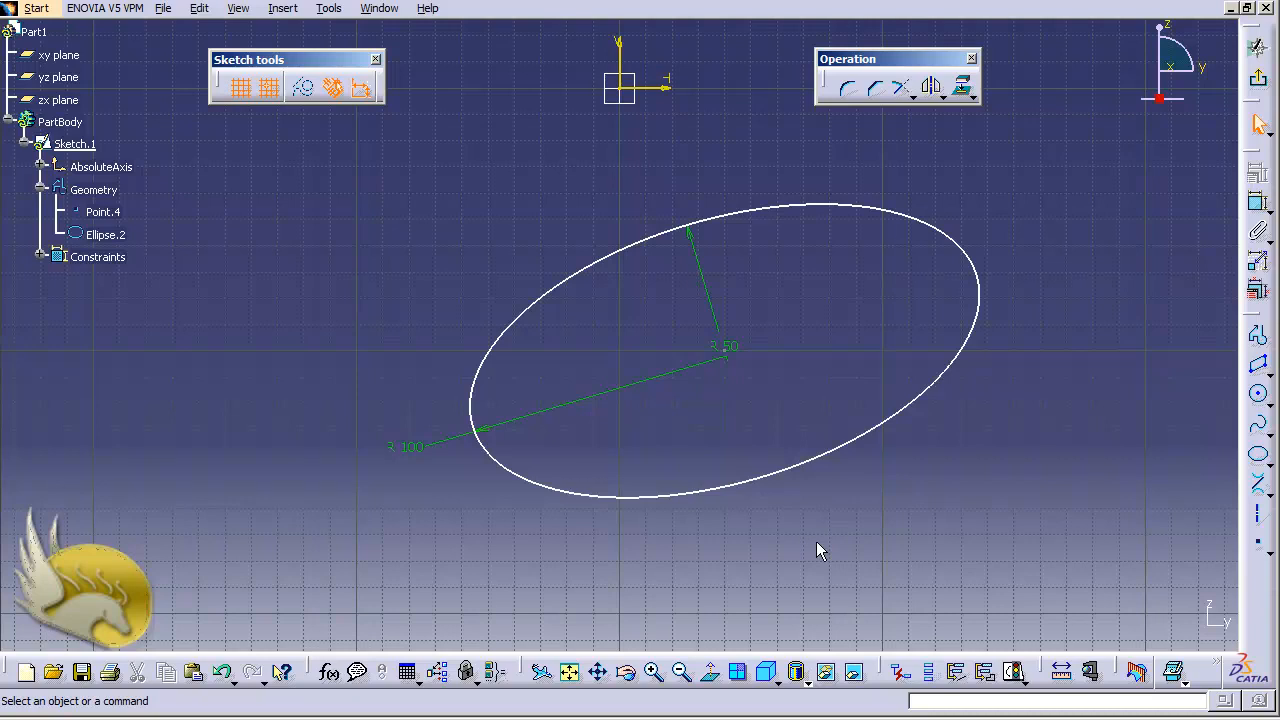
# - Draw a parabola by focus beside the ellipse, with focus at about H 290 mm, V -140 mm and apex at about H 270 mm, V -170 mm
pyautogui.hotkey('ctrl', 'Left')
pyautogui.hotkey('ctrl', 'Left')
pyautogui.hotkey('ctrl', 'Left')
pyautogui.hotkey('ctrl', 'Left')
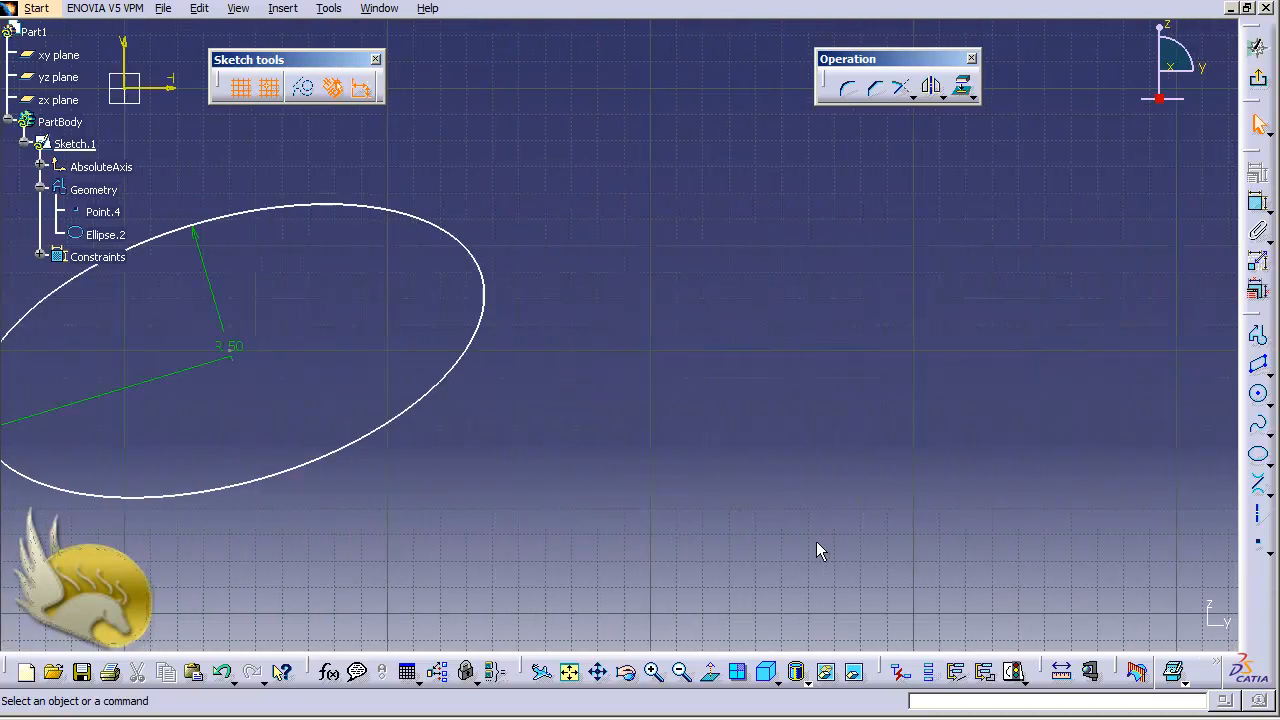
pyautogui.click(283, 9)
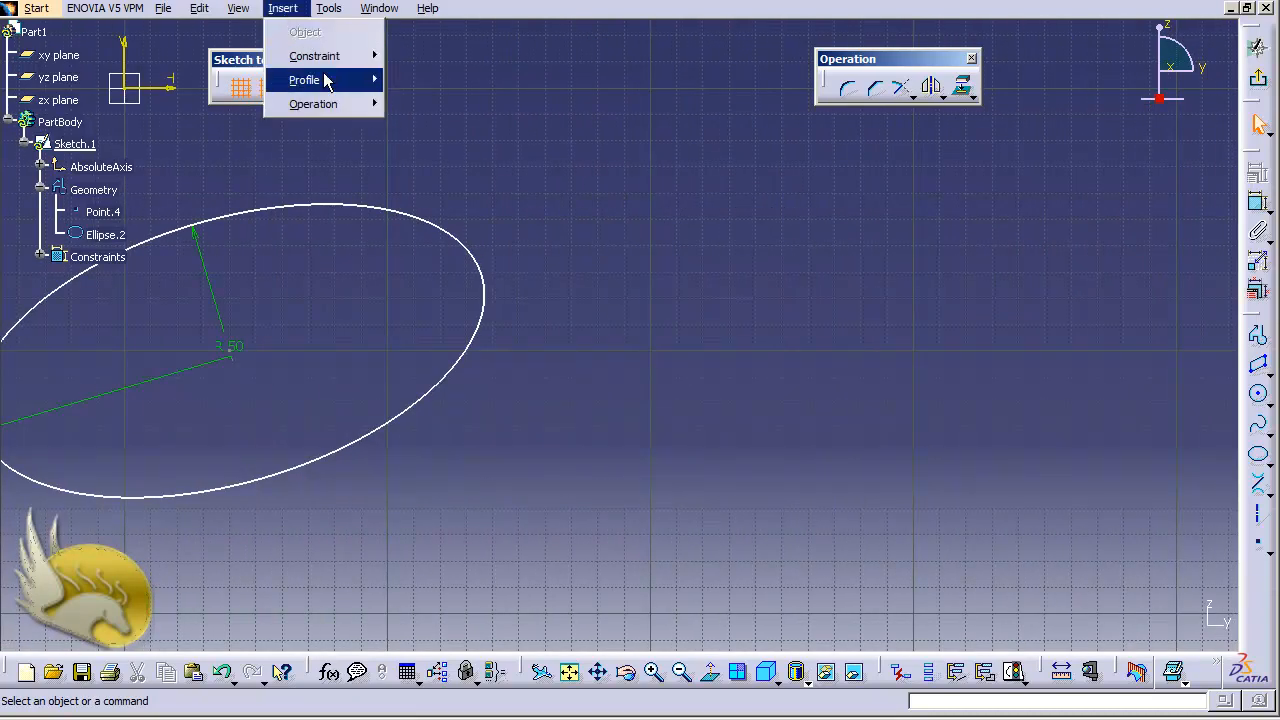
pyautogui.moveTo(336, 92)
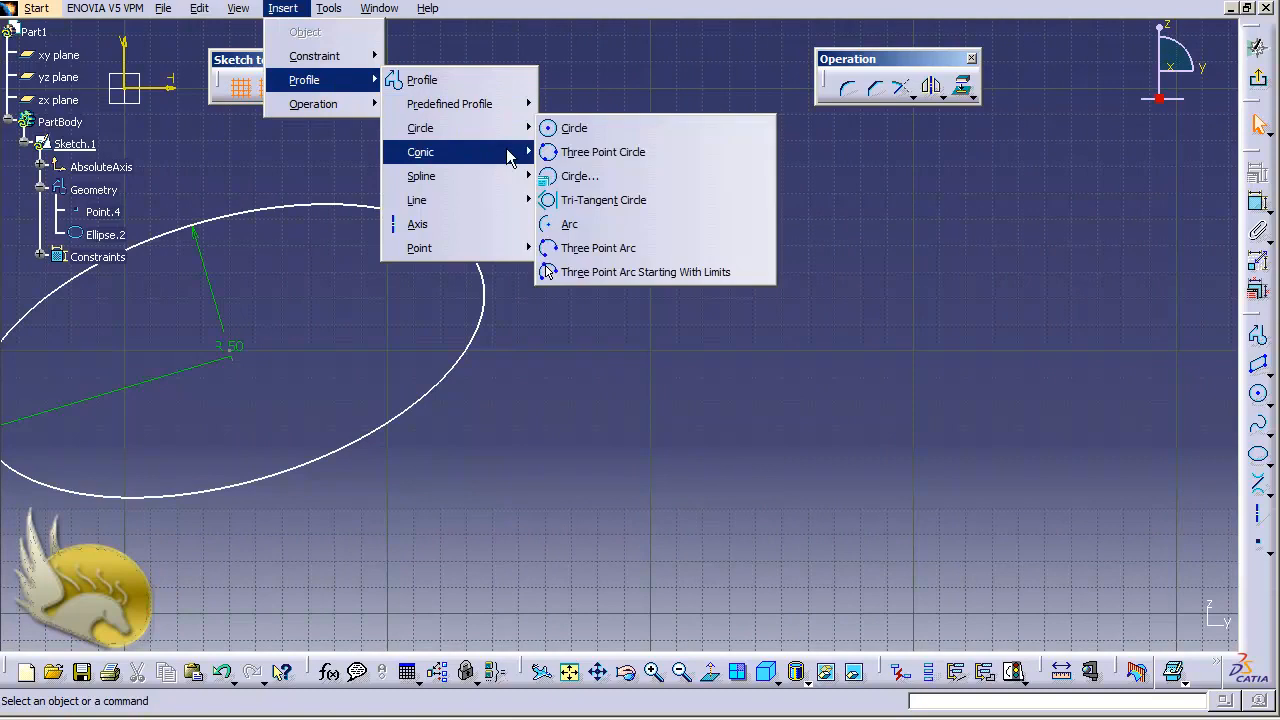
pyautogui.moveTo(510, 160)
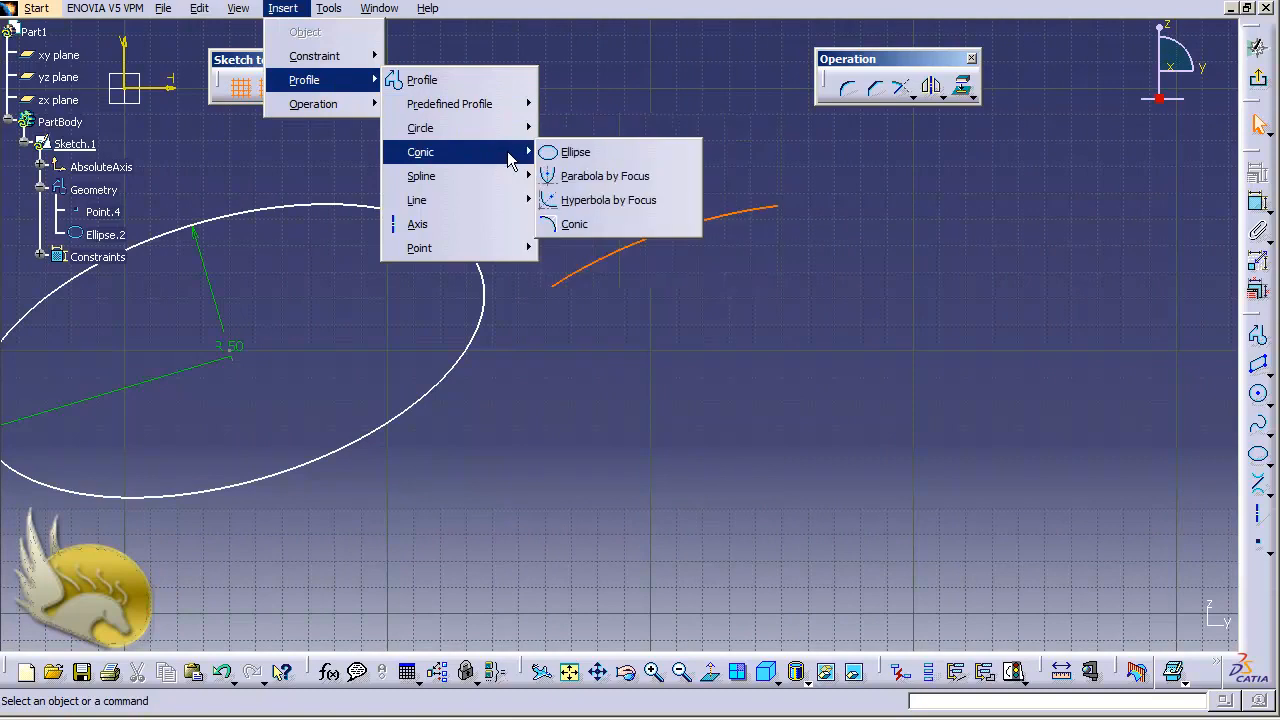
pyautogui.click(605, 177)
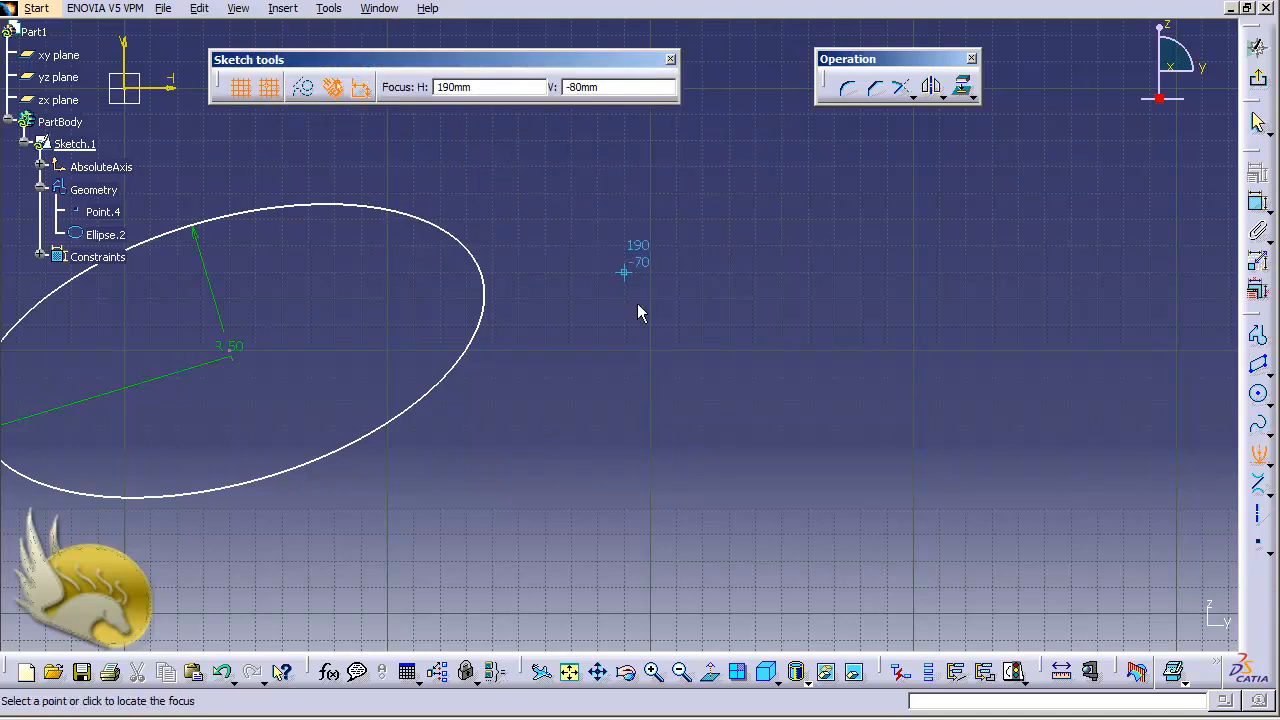
pyautogui.click(886, 462)
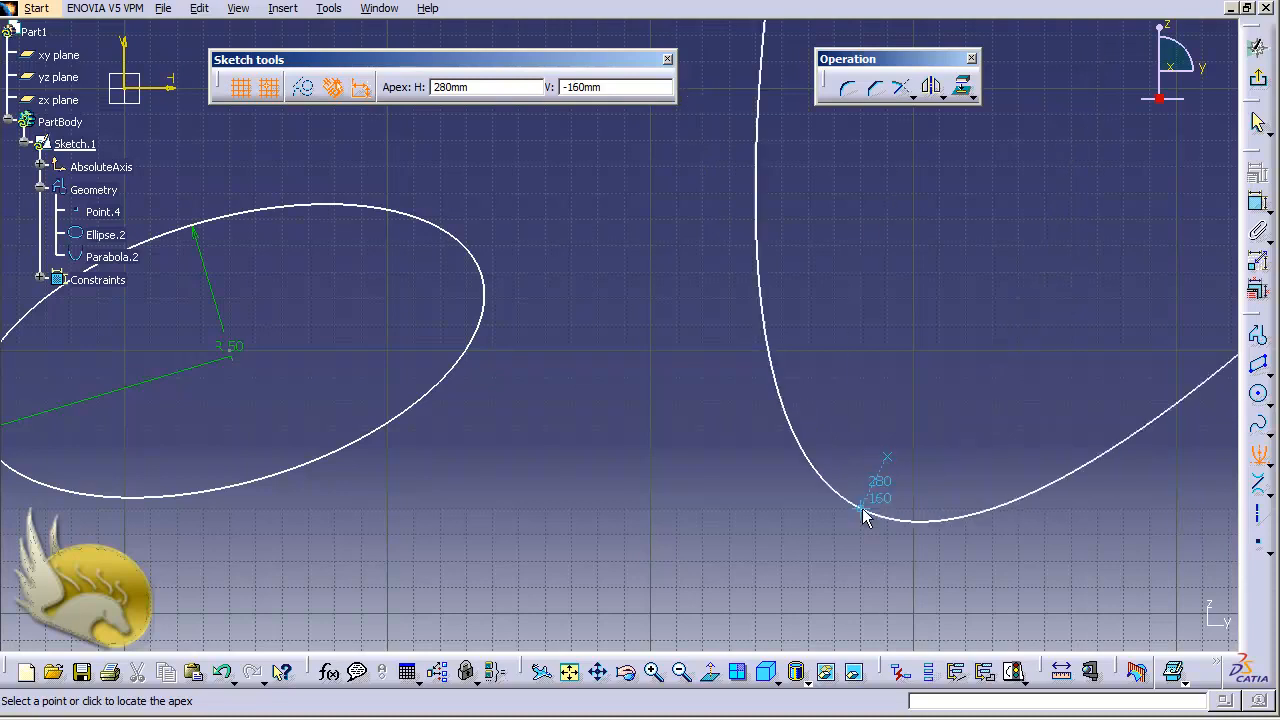
pyautogui.click(834, 537)
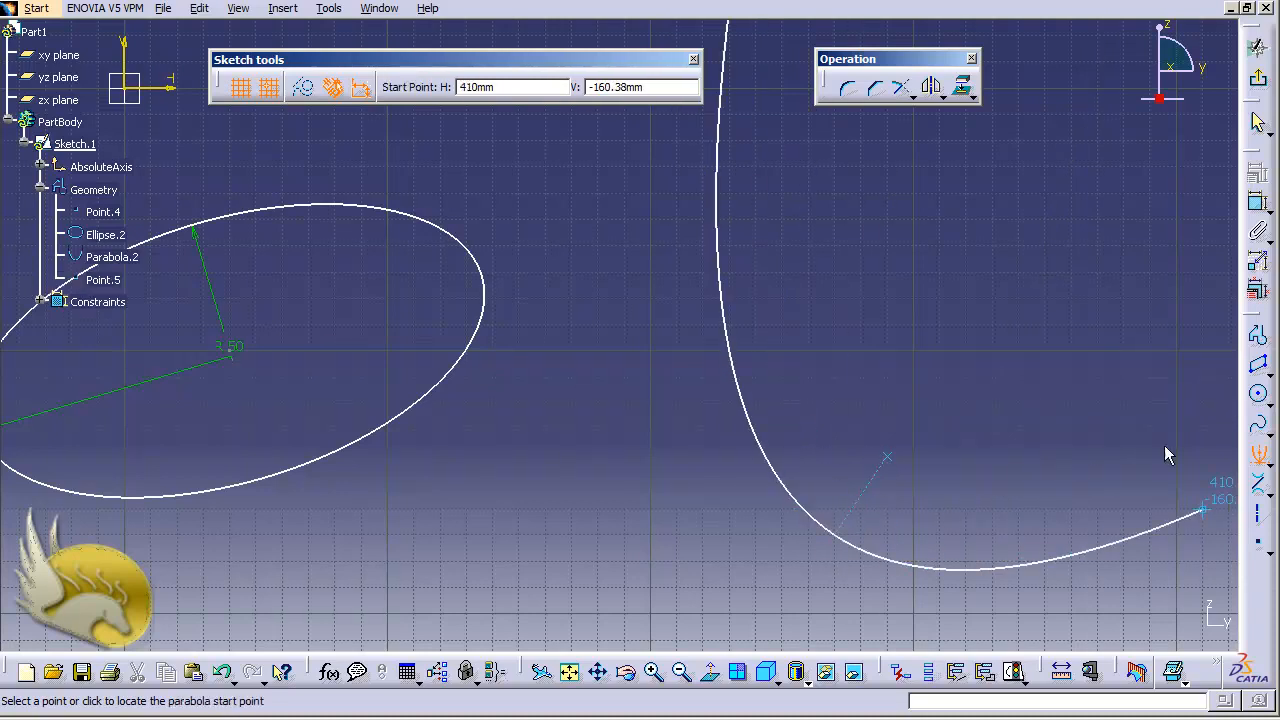
pyautogui.click(1165, 527)
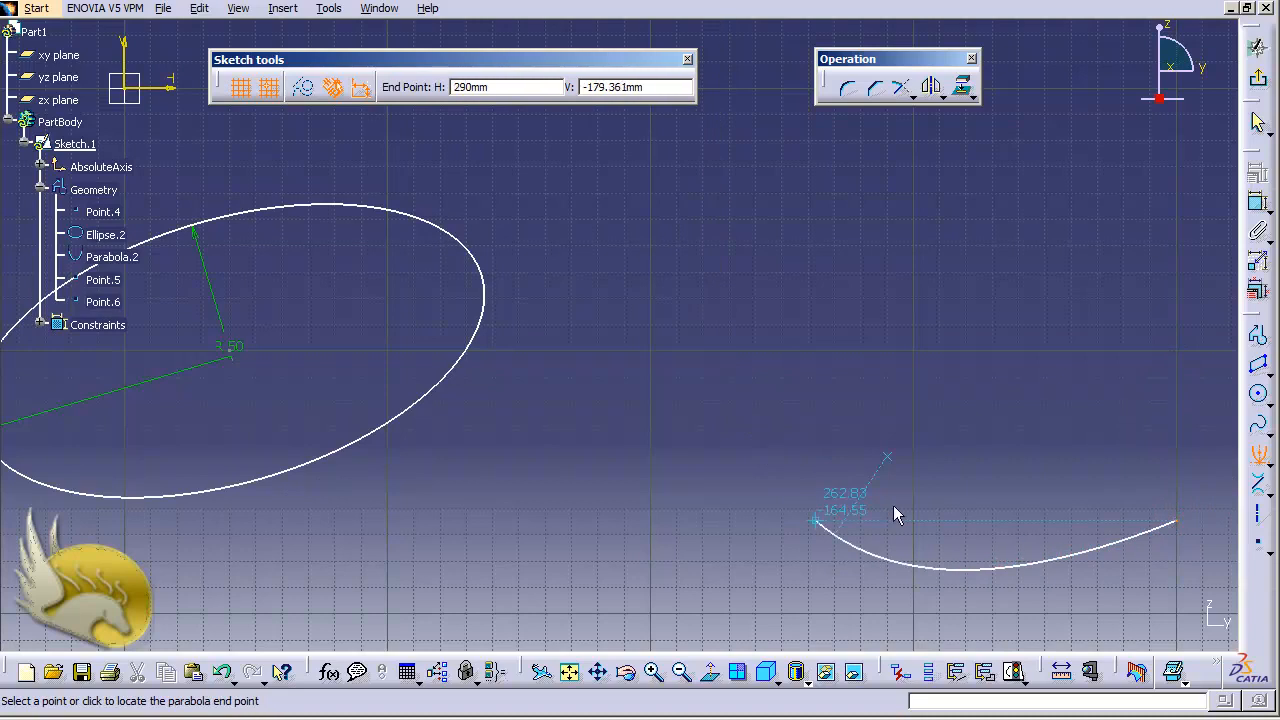
pyautogui.click(717, 140)
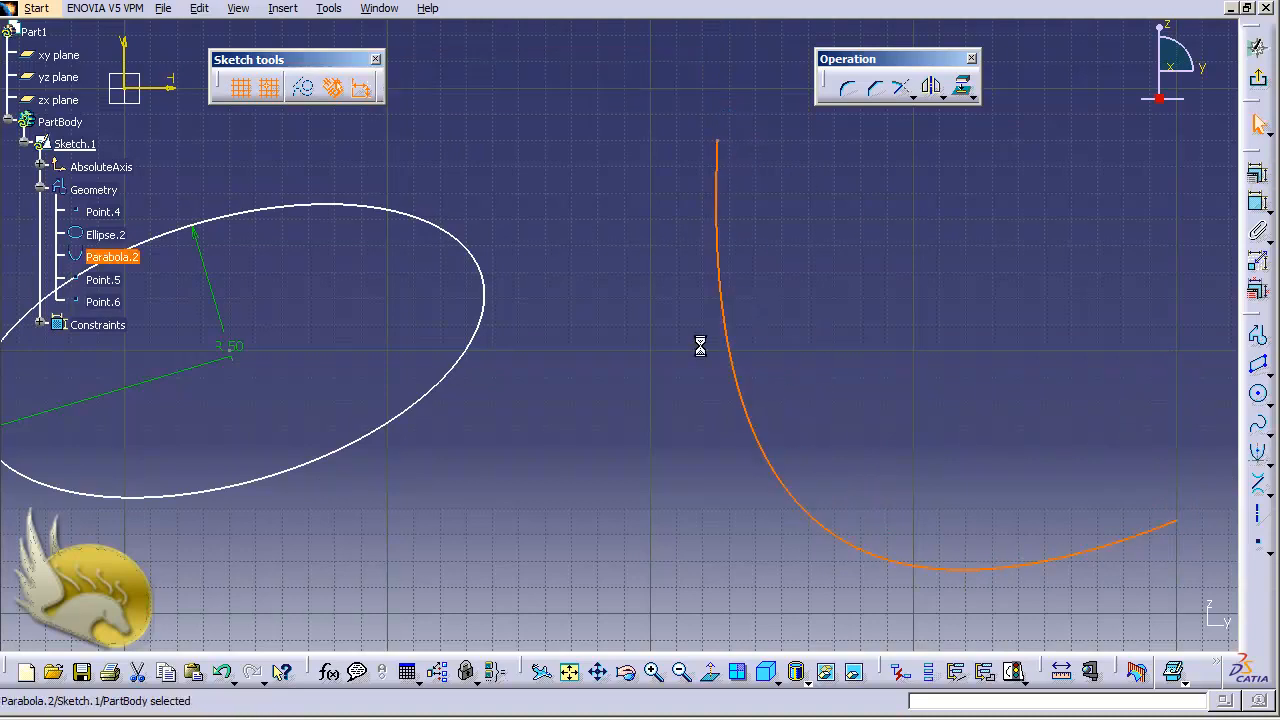
# - Inspect the parabola's definition, viewing its focus point in polar coordinates, and close it without changes
pyautogui.doubleClick(740, 407)
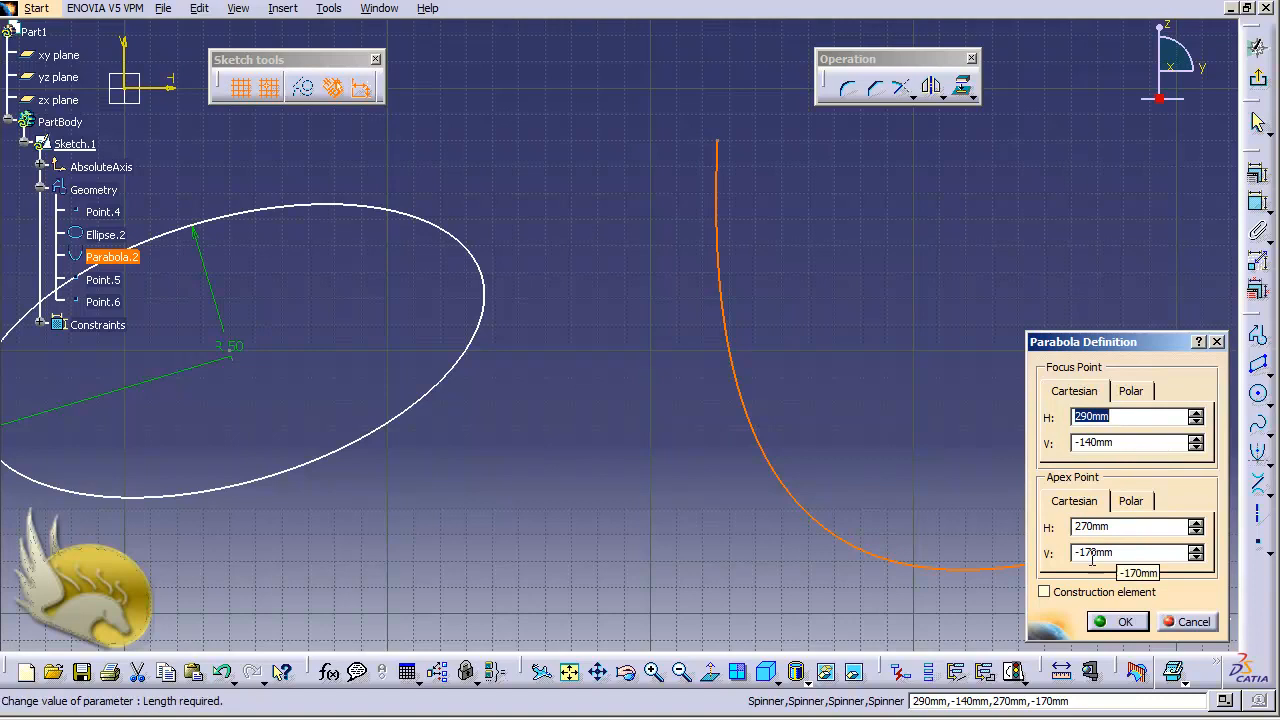
pyautogui.click(1125, 392)
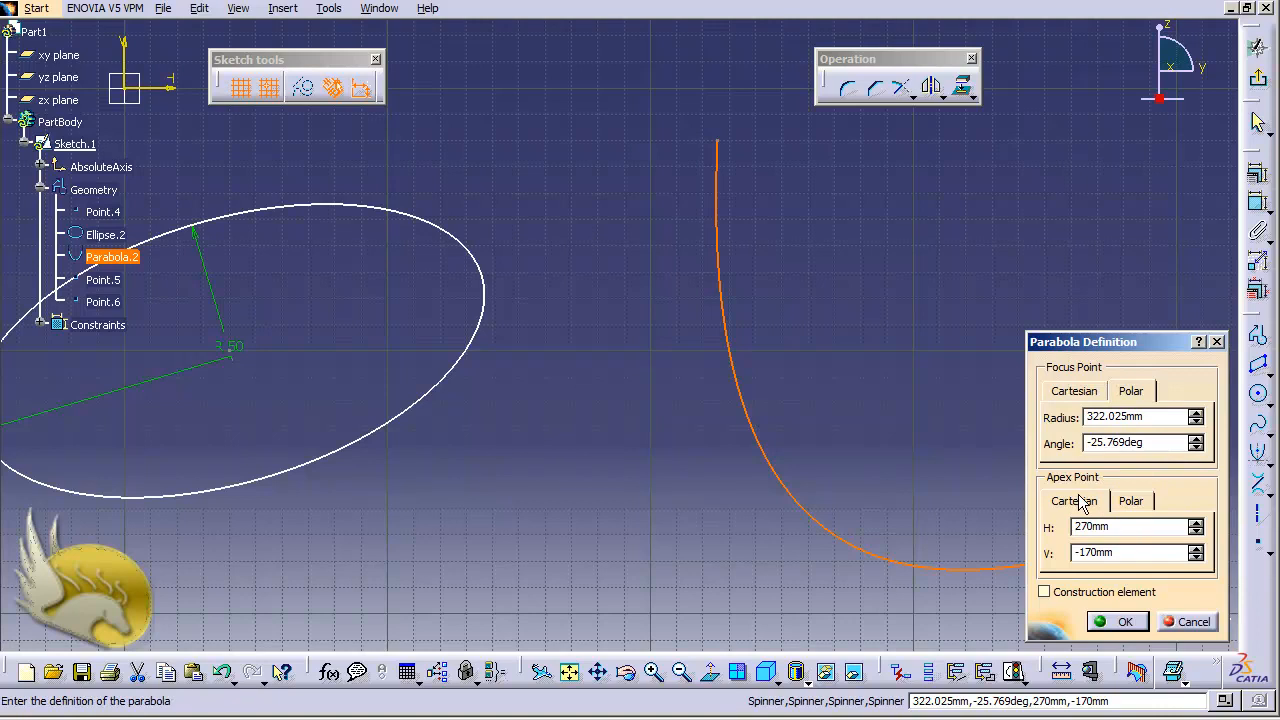
pyautogui.click(1190, 620)
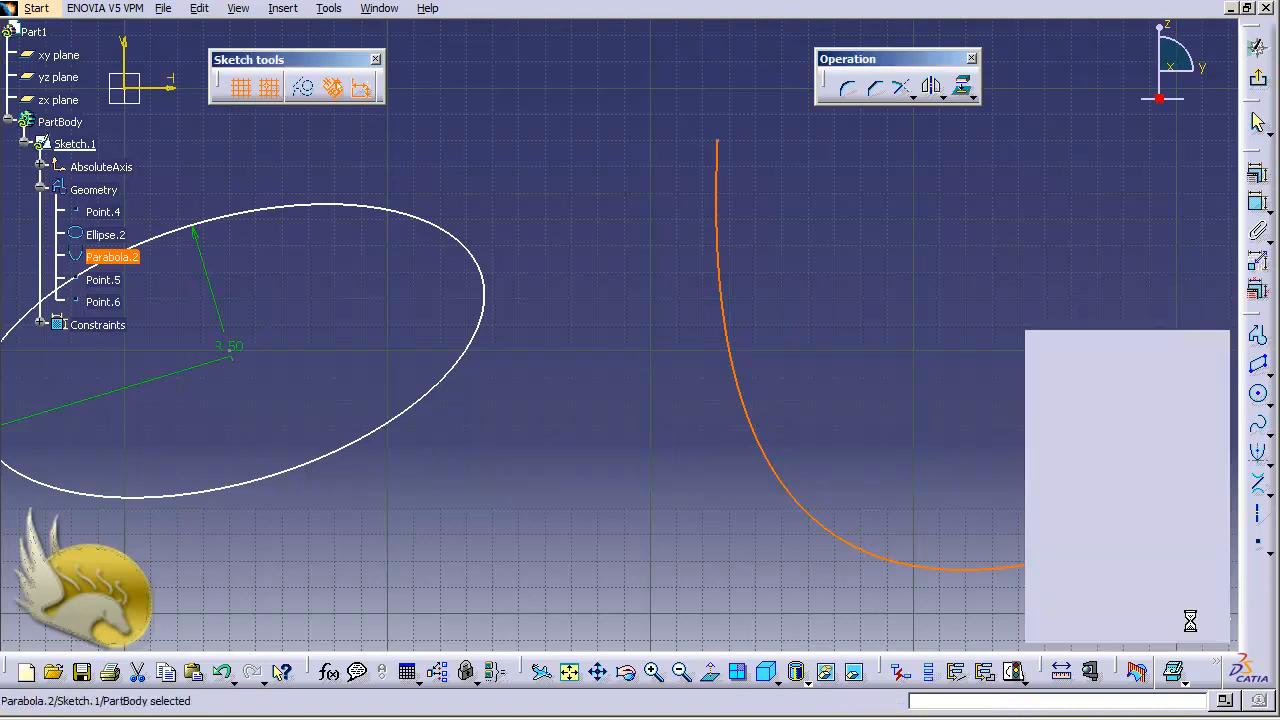
# - Check which constraints can be applied to the parabola, then cancel the constraint definition and clear the selection
pyautogui.click(1258, 202)
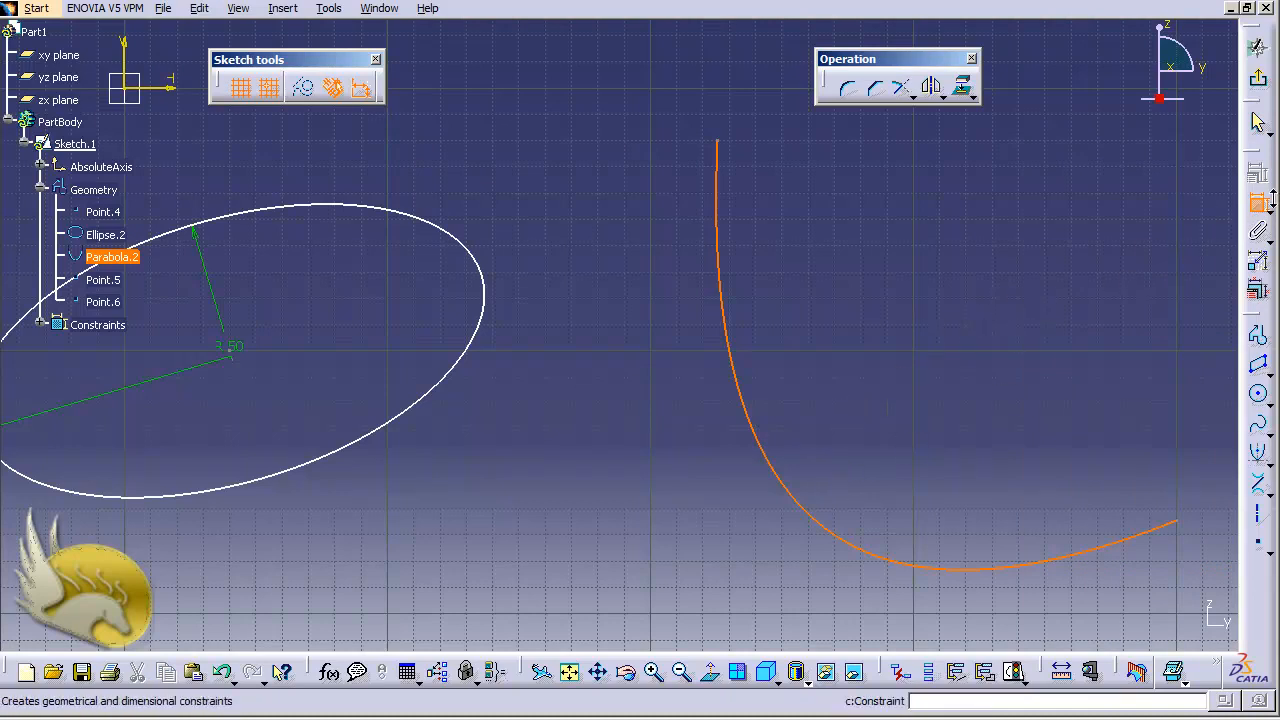
pyautogui.click(1258, 204)
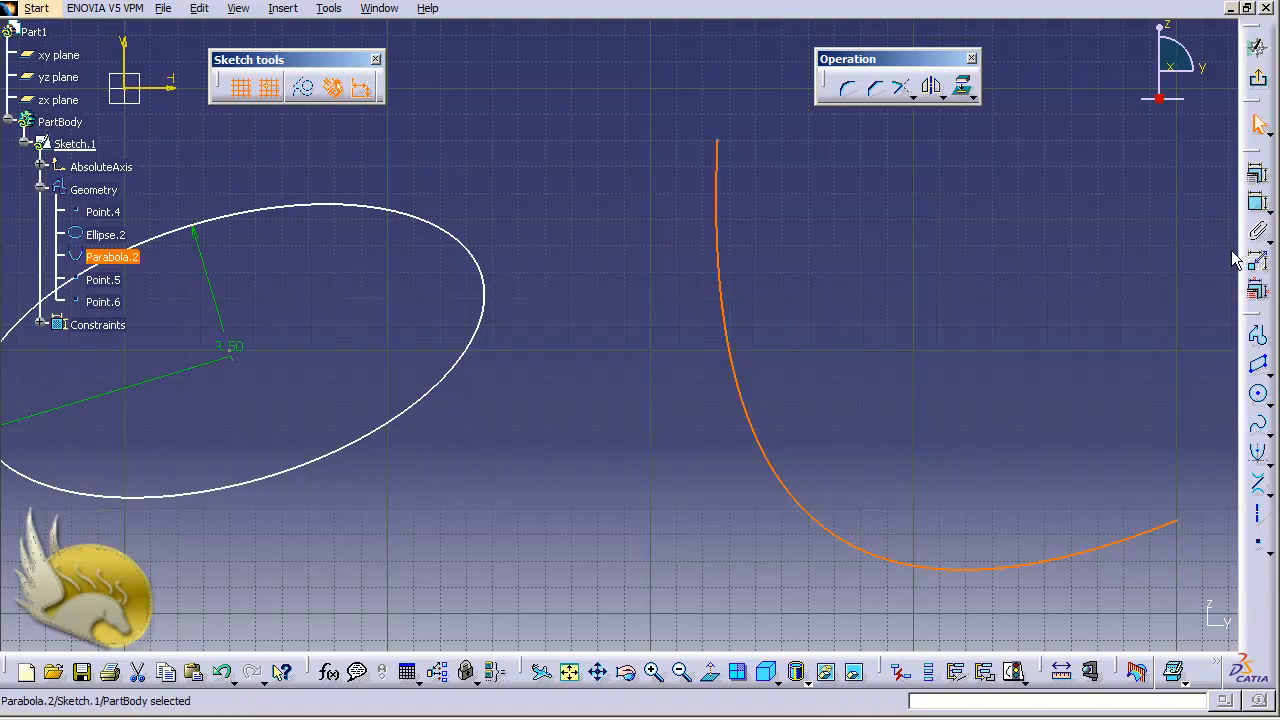
pyautogui.click(1258, 178)
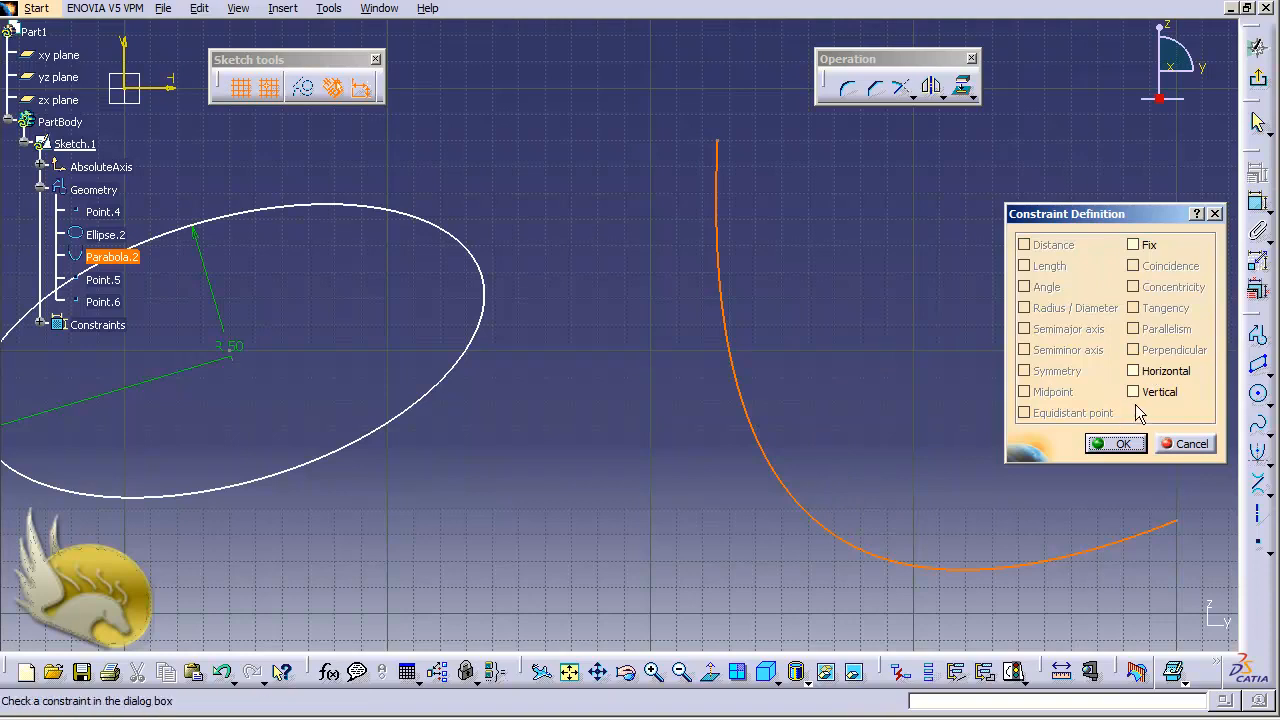
pyautogui.click(1182, 443)
pyautogui.click(806, 430)
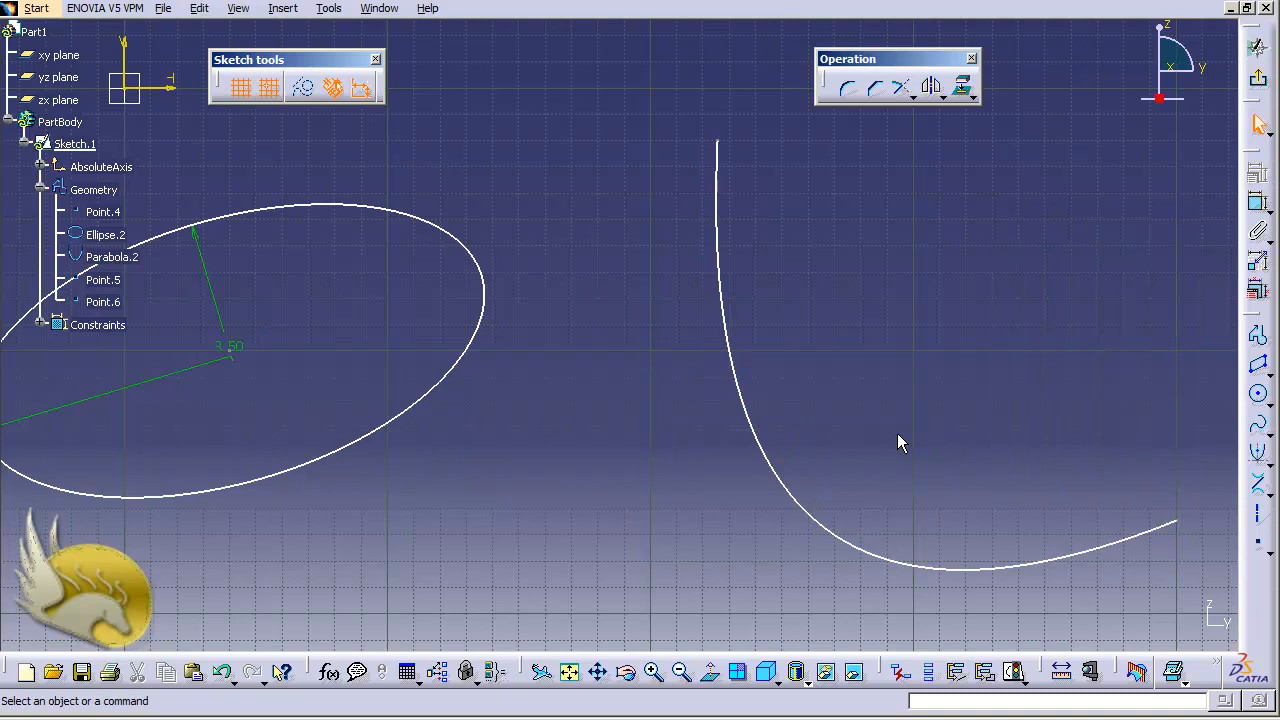
# - Draw a hyperbola by focus beyond the parabola, with focus at about H 580 mm, V -130 mm and apex at about H 550 mm, V -136 mm
pyautogui.hotkey('ctrl', 'Left')
pyautogui.hotkey('ctrl', 'Left')
pyautogui.hotkey('ctrl', 'Left')
pyautogui.hotkey('ctrl', 'Left')
pyautogui.hotkey('ctrl', 'Left')
pyautogui.hotkey('ctrl', 'Left')
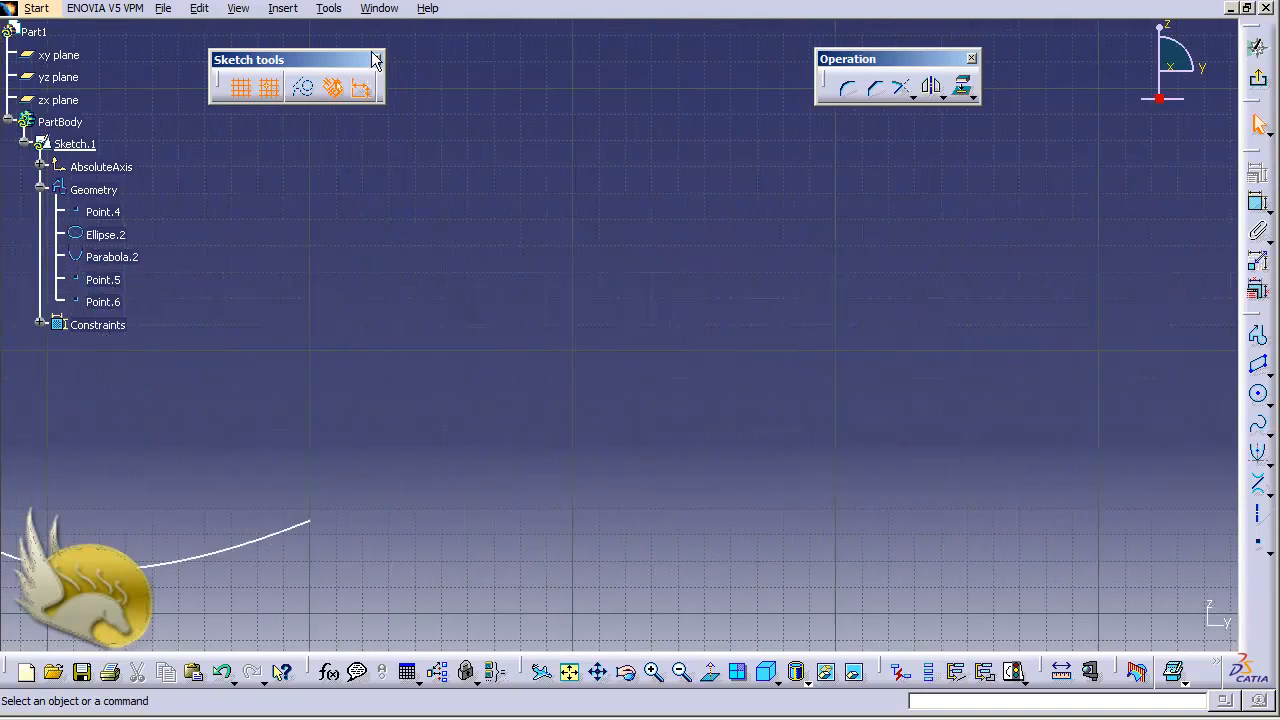
pyautogui.click(282, 10)
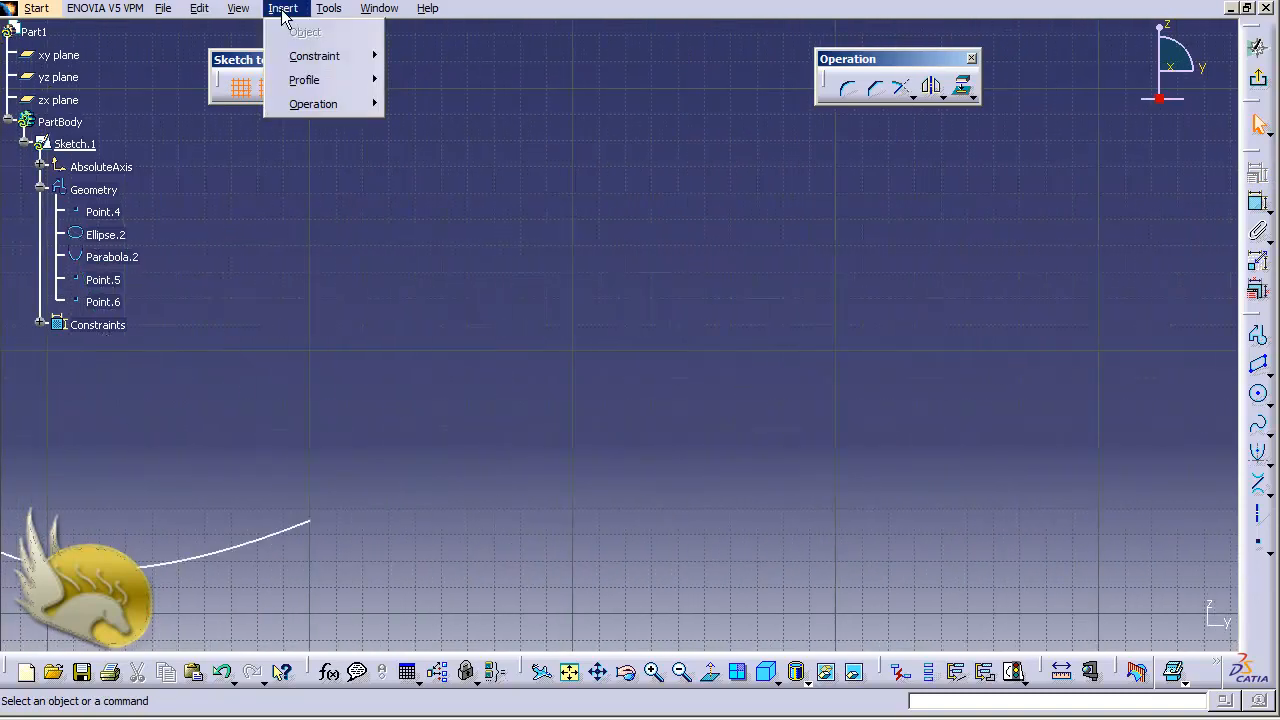
pyautogui.moveTo(321, 80)
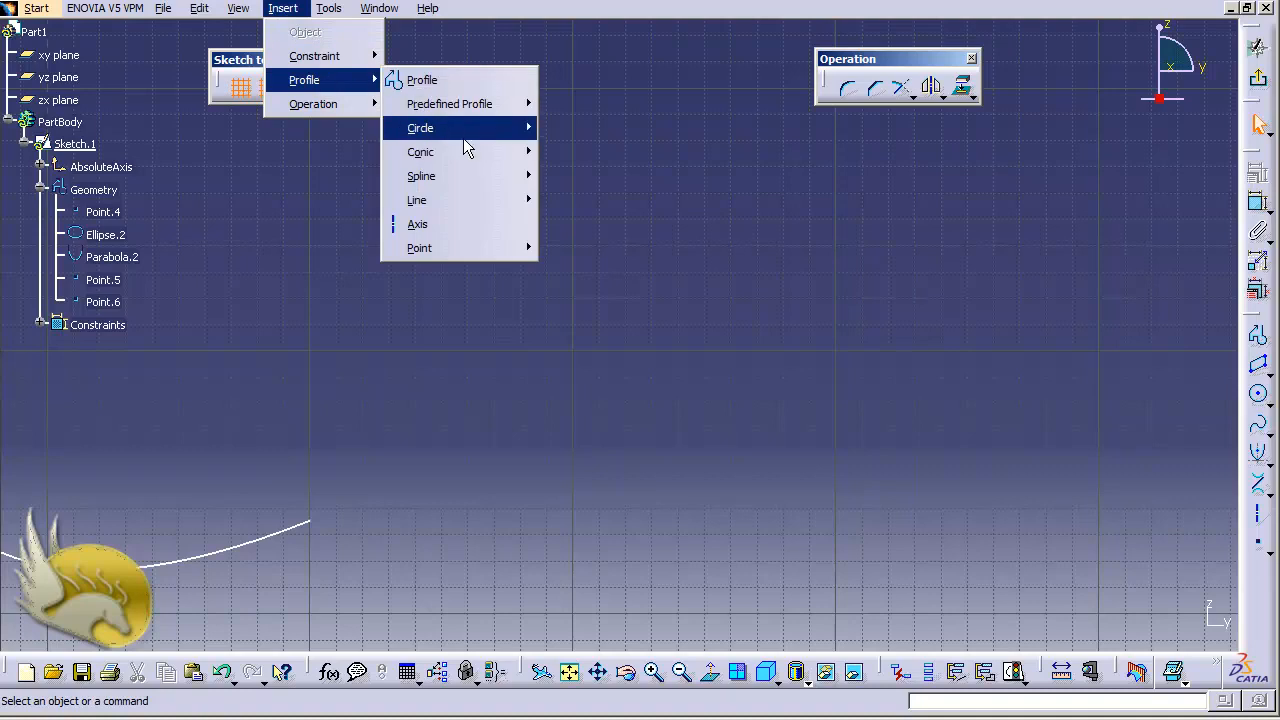
pyautogui.moveTo(478, 156)
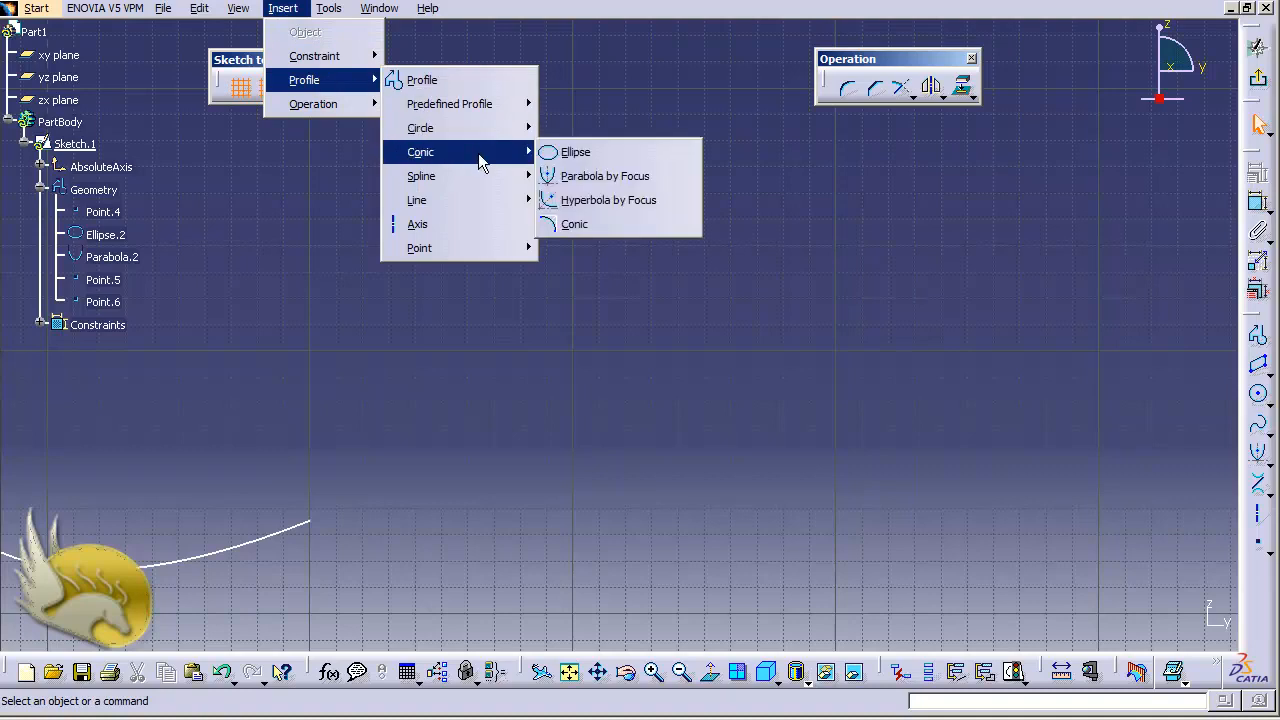
pyautogui.click(627, 200)
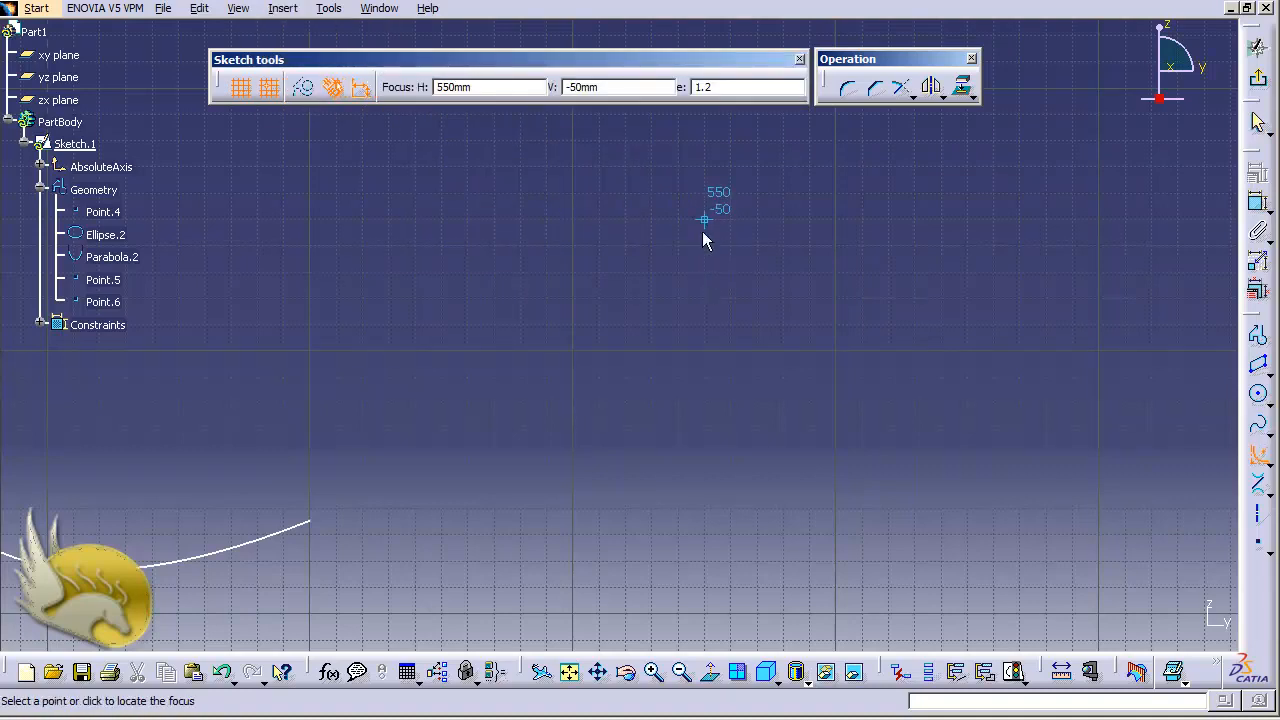
pyautogui.click(778, 425)
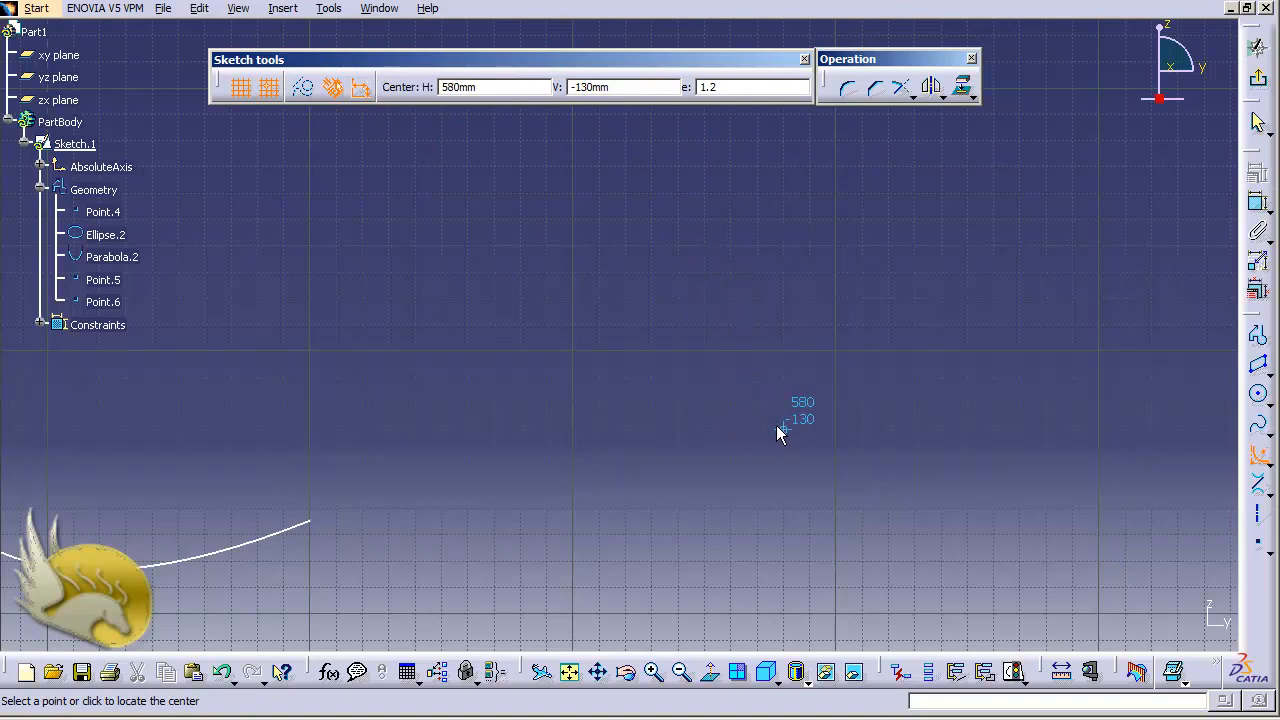
pyautogui.click(652, 456)
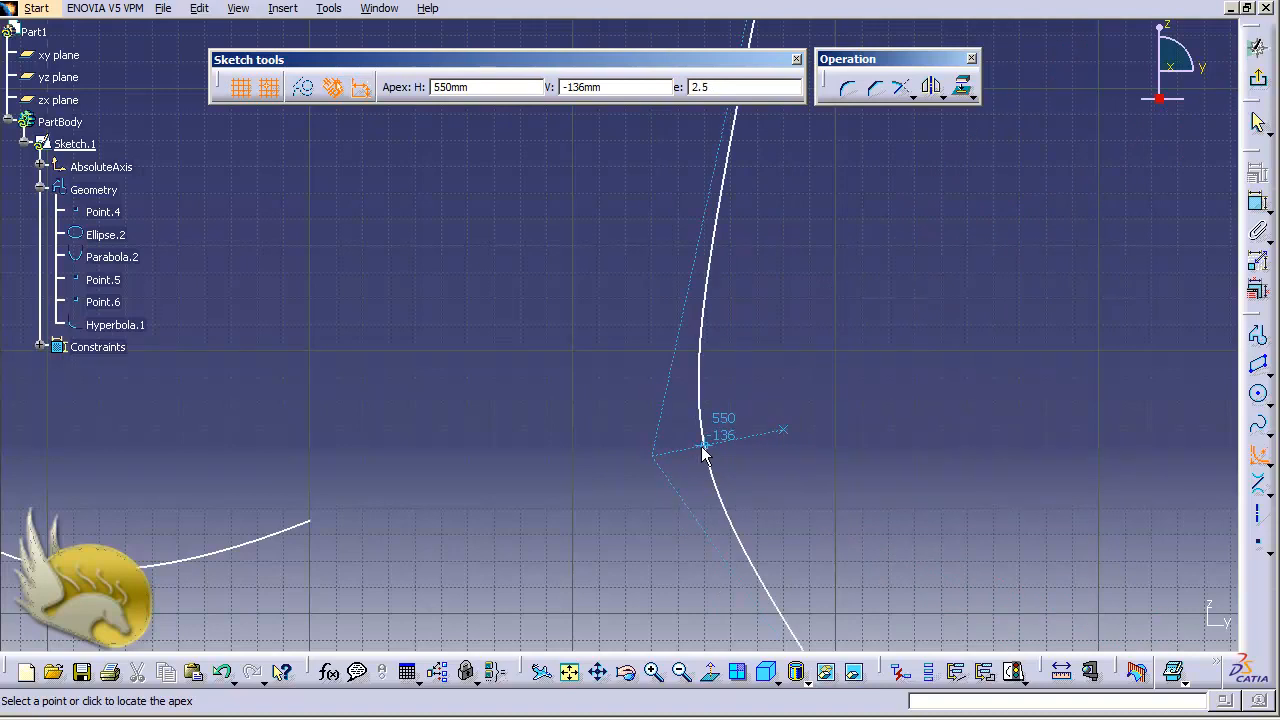
pyautogui.click(703, 447)
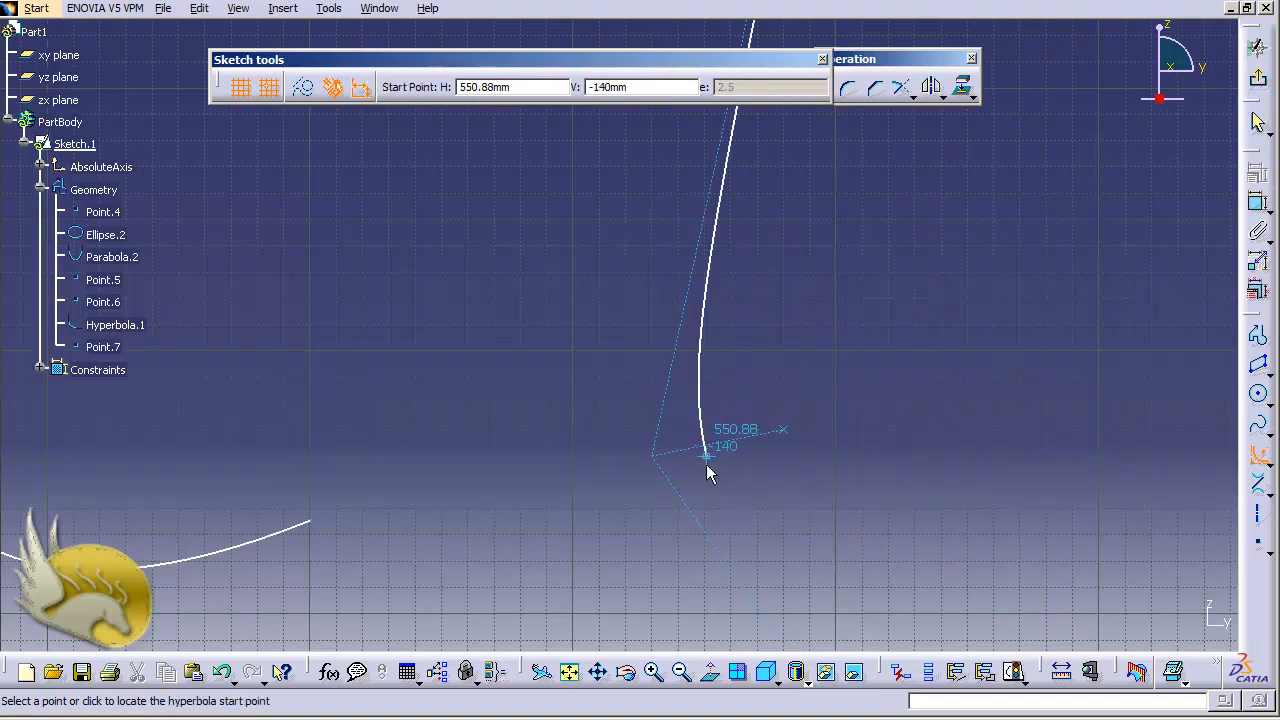
pyautogui.click(800, 602)
pyautogui.click(721, 284)
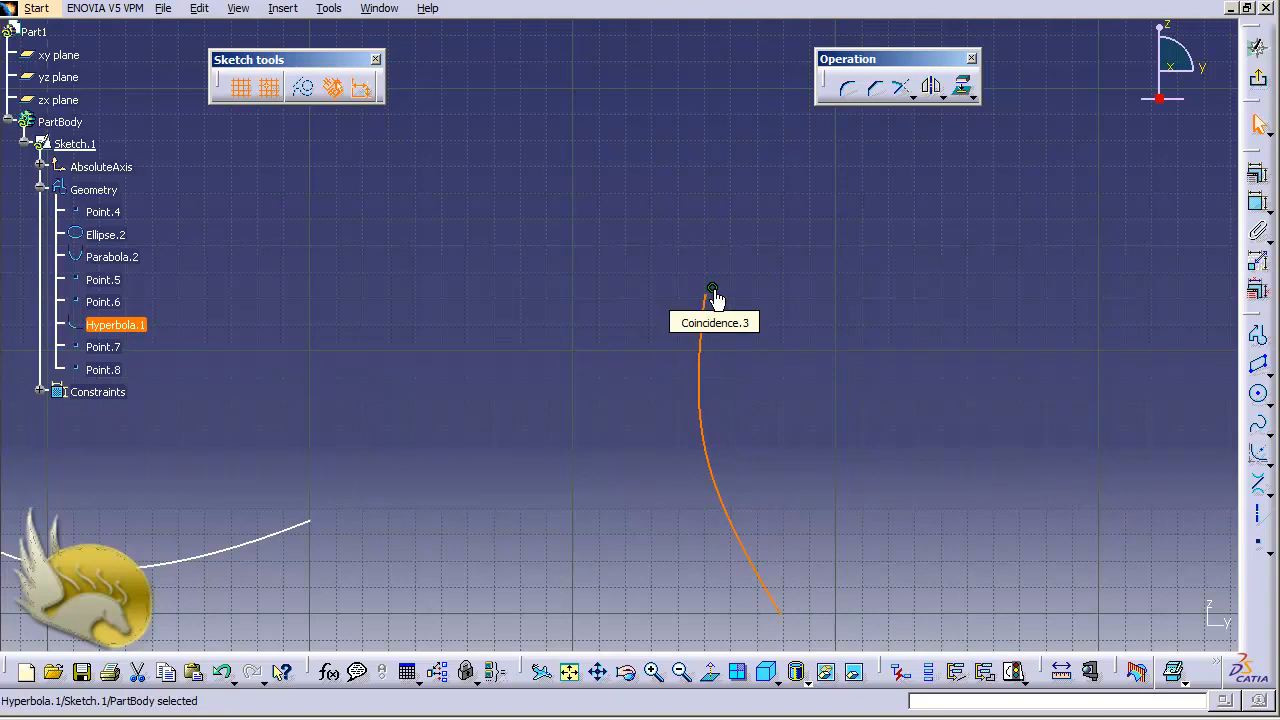
# - Delete the coincidence constraint at the hyperbola's upper endpoint
pyautogui.click(712, 290)
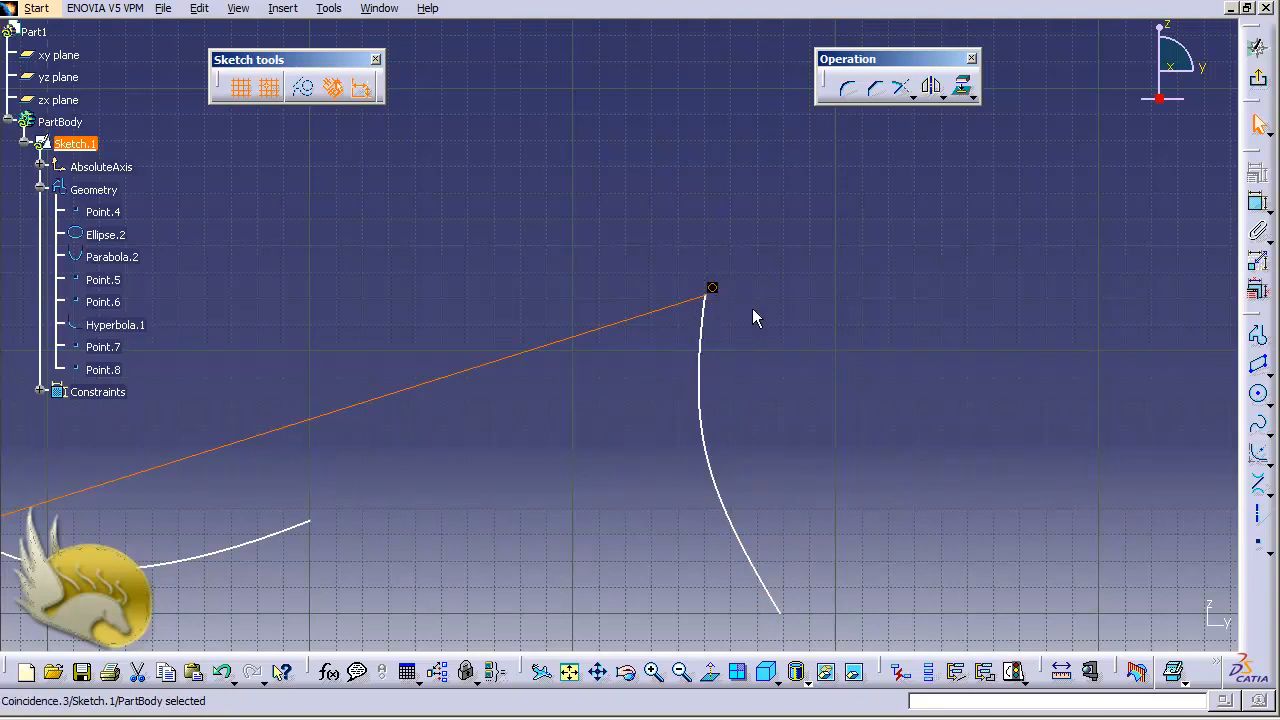
pyautogui.press('Delete')
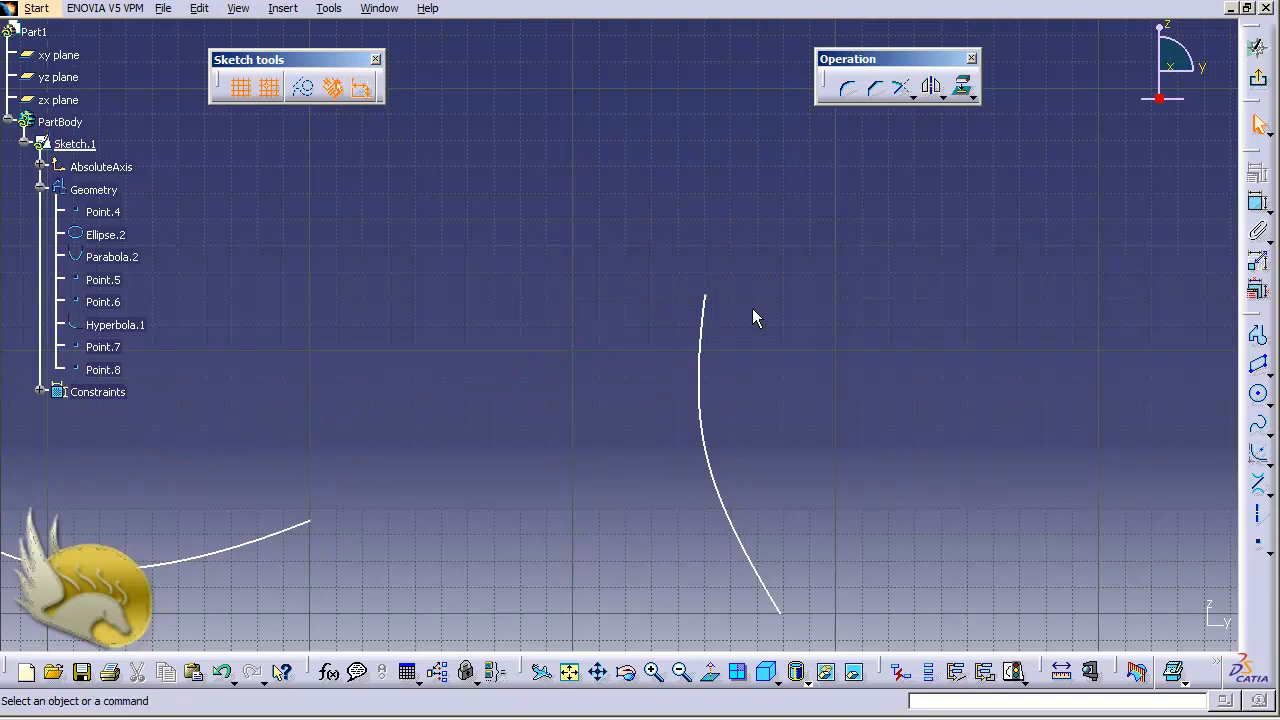
# - Draw a conic beyond the hyperbola from two endpoints with end tangents converging below the curve, passing through H 810 mm, V -140 mm
pyautogui.hotkey('ctrl', 'Left')
pyautogui.hotkey('ctrl', 'Left')
pyautogui.hotkey('ctrl', 'Left')
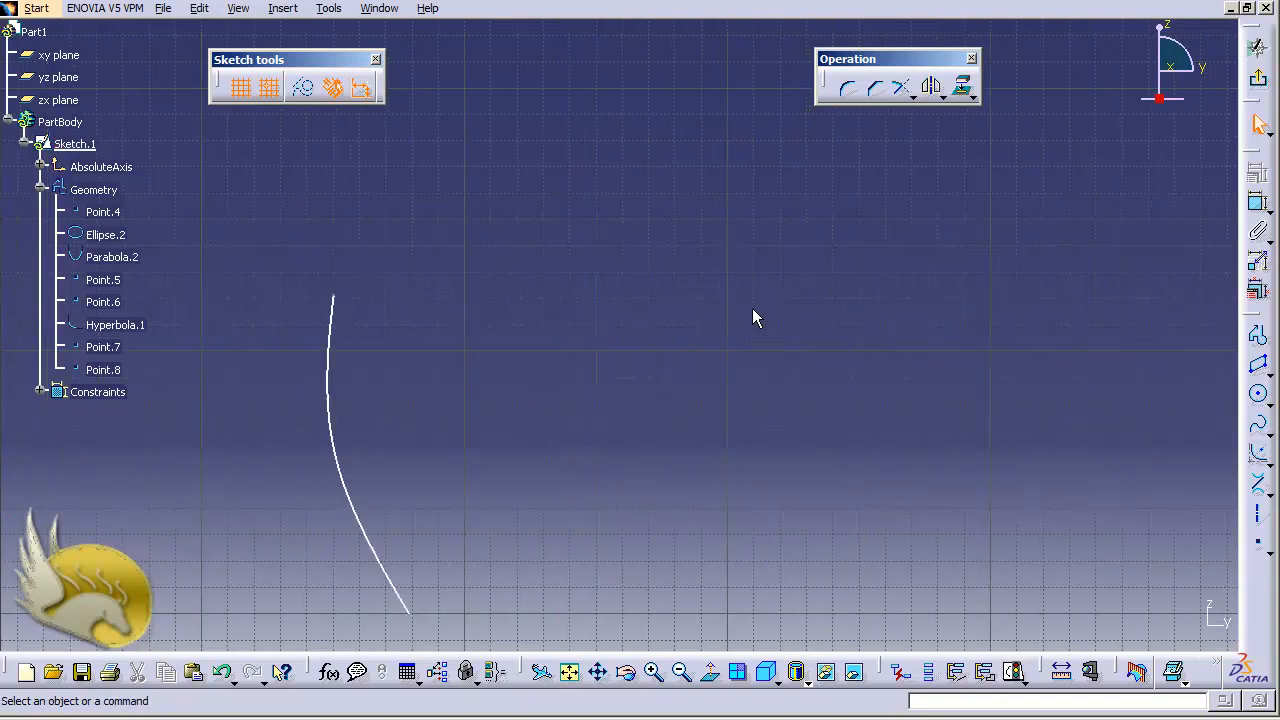
pyautogui.hotkey('ctrl', 'Left')
pyautogui.hotkey('ctrl', 'Left')
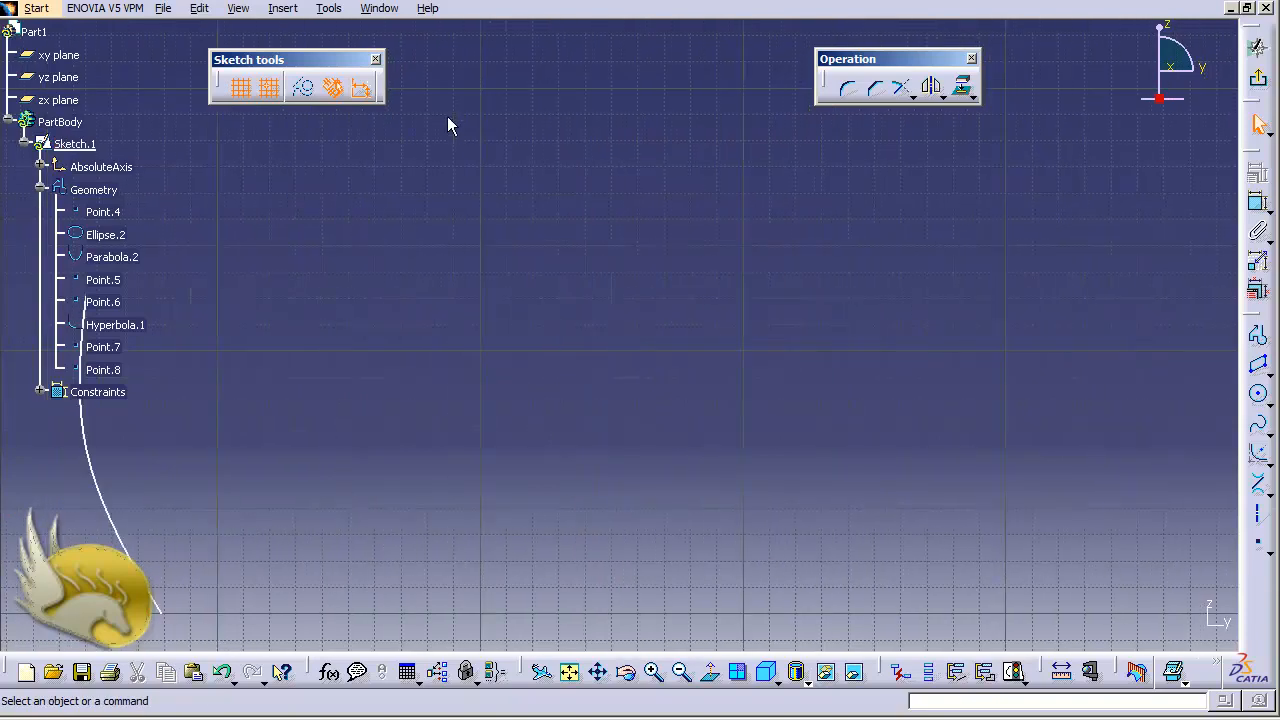
pyautogui.click(283, 9)
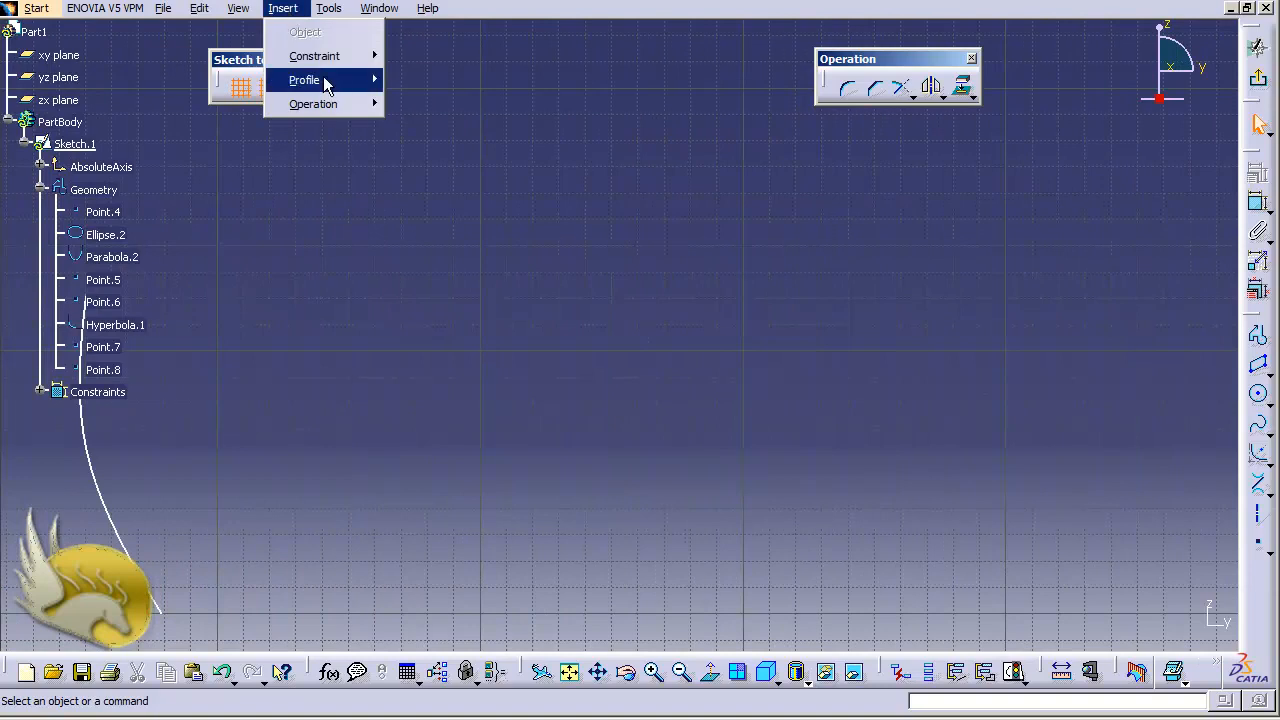
pyautogui.moveTo(337, 85)
pyautogui.moveTo(491, 163)
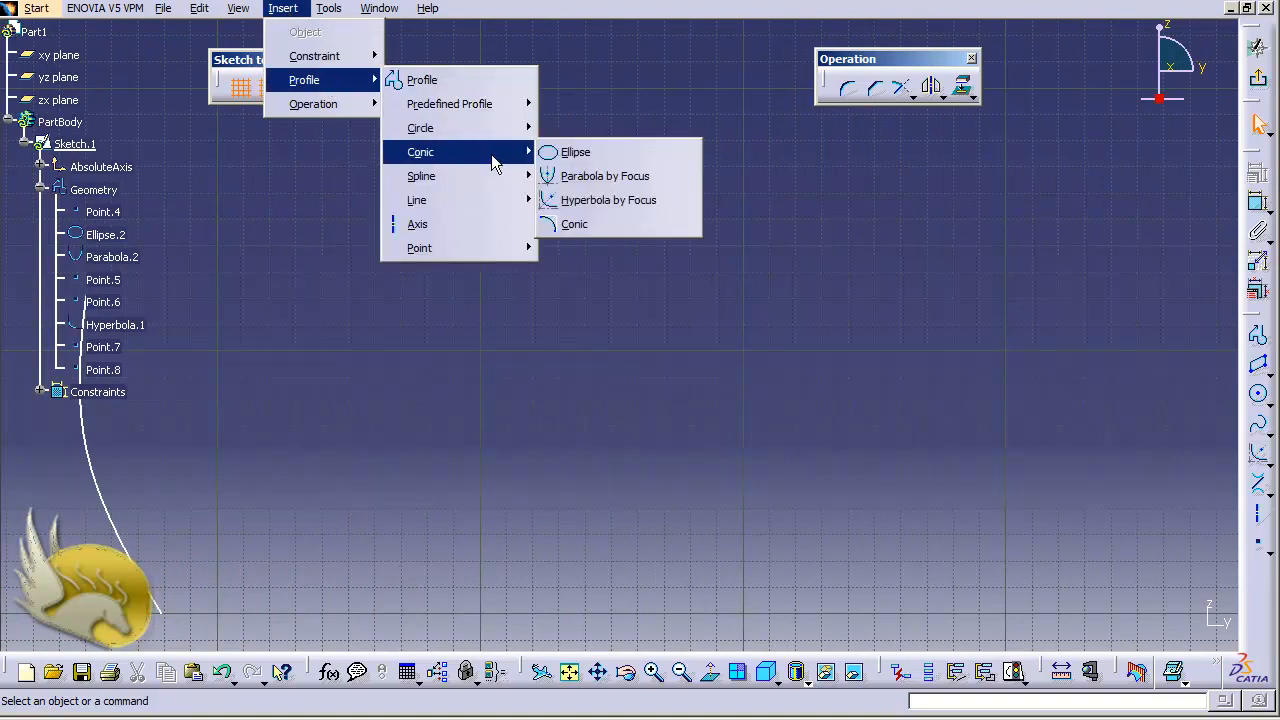
pyautogui.click(577, 224)
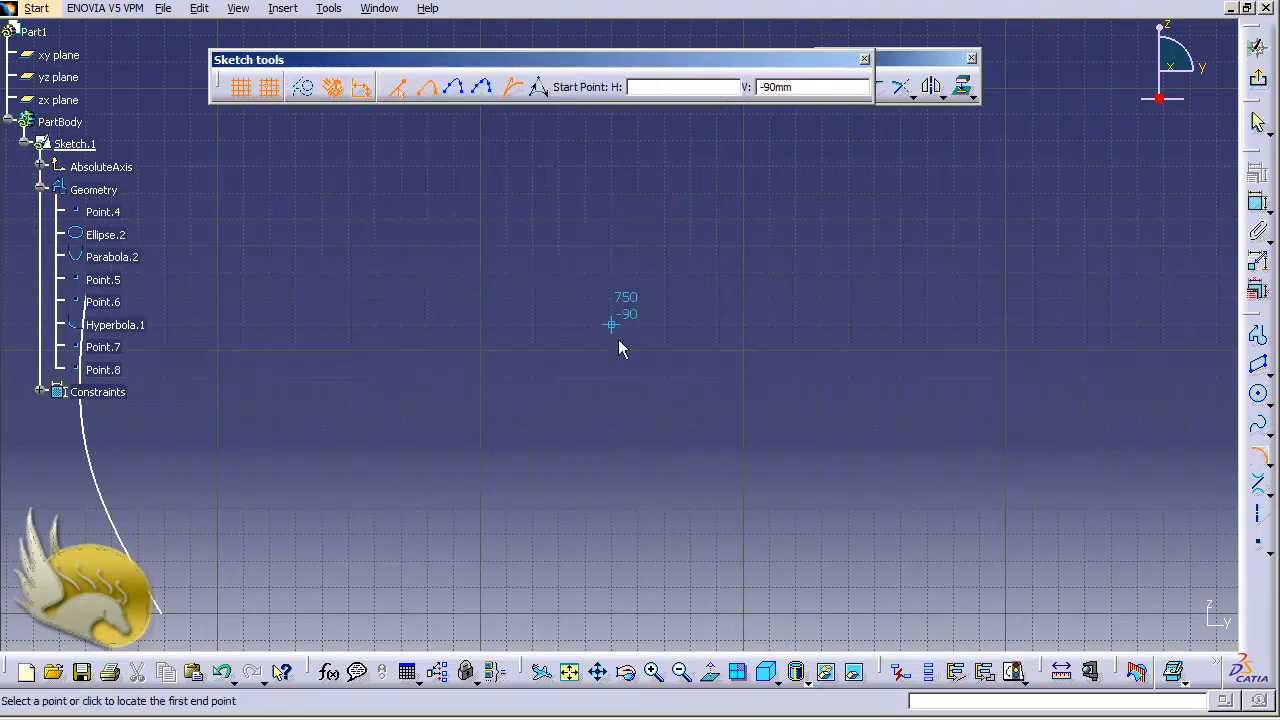
pyautogui.click(612, 245)
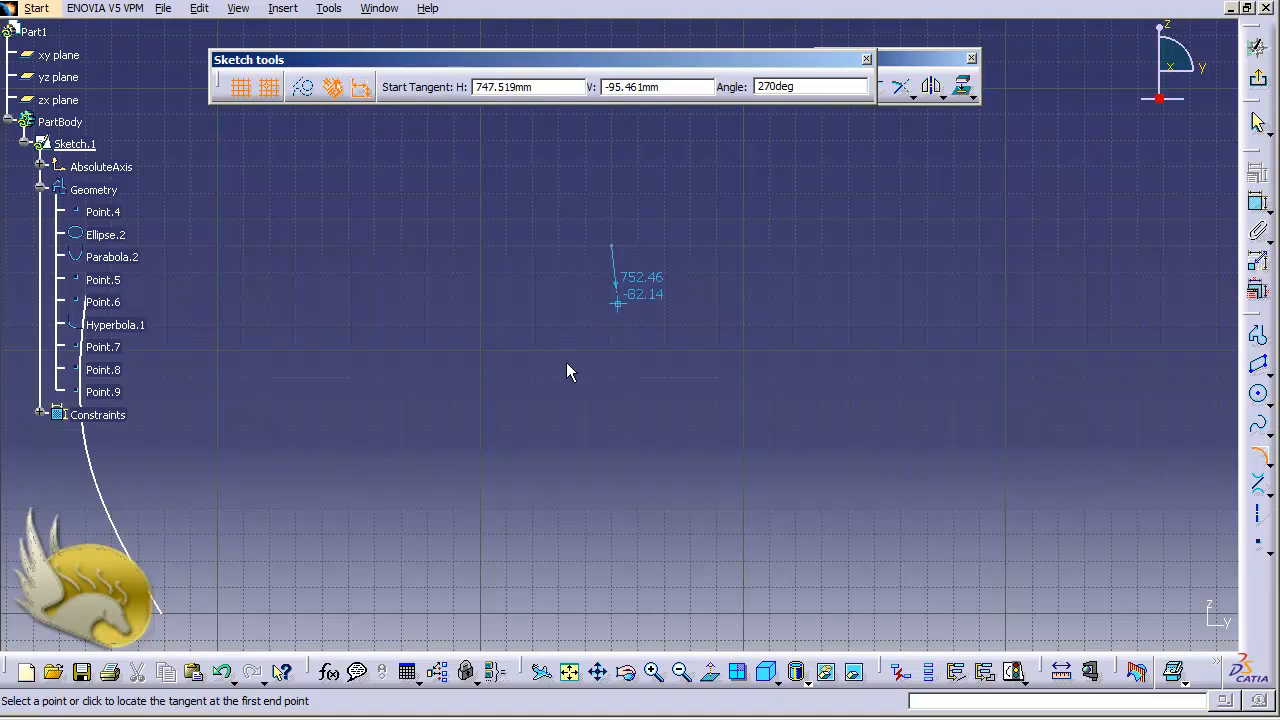
pyautogui.click(707, 443)
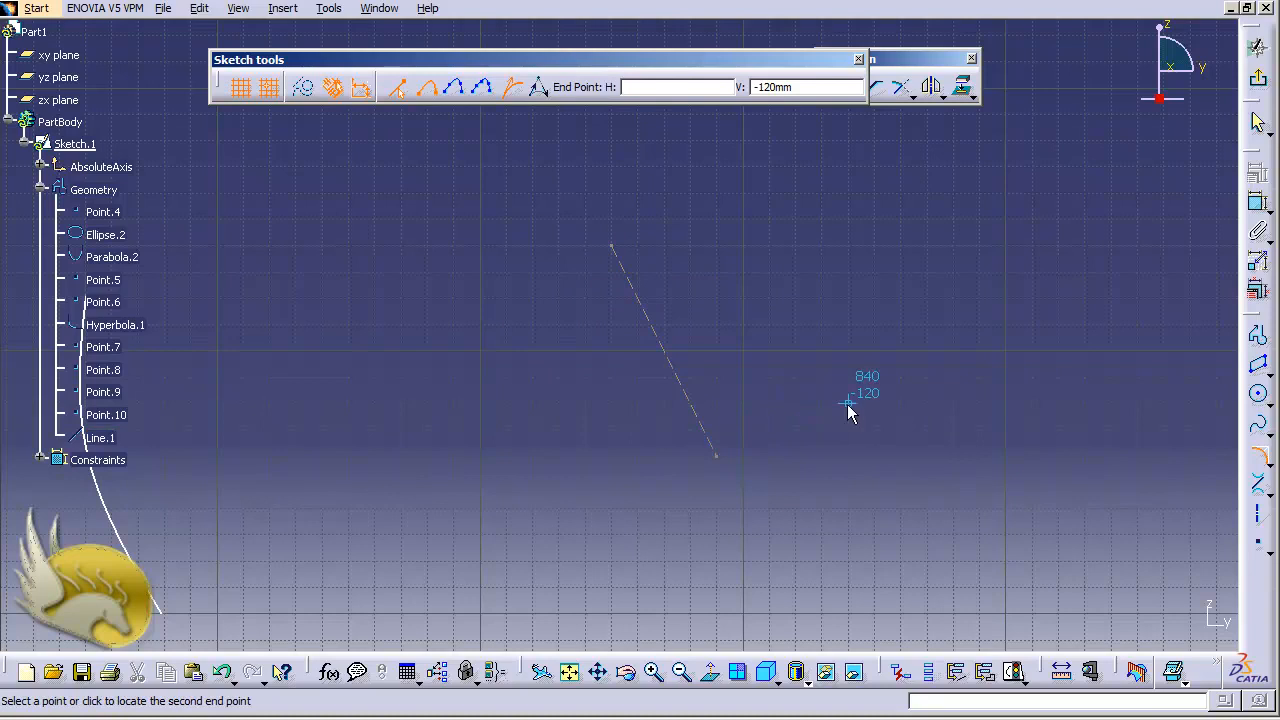
pyautogui.click(1035, 398)
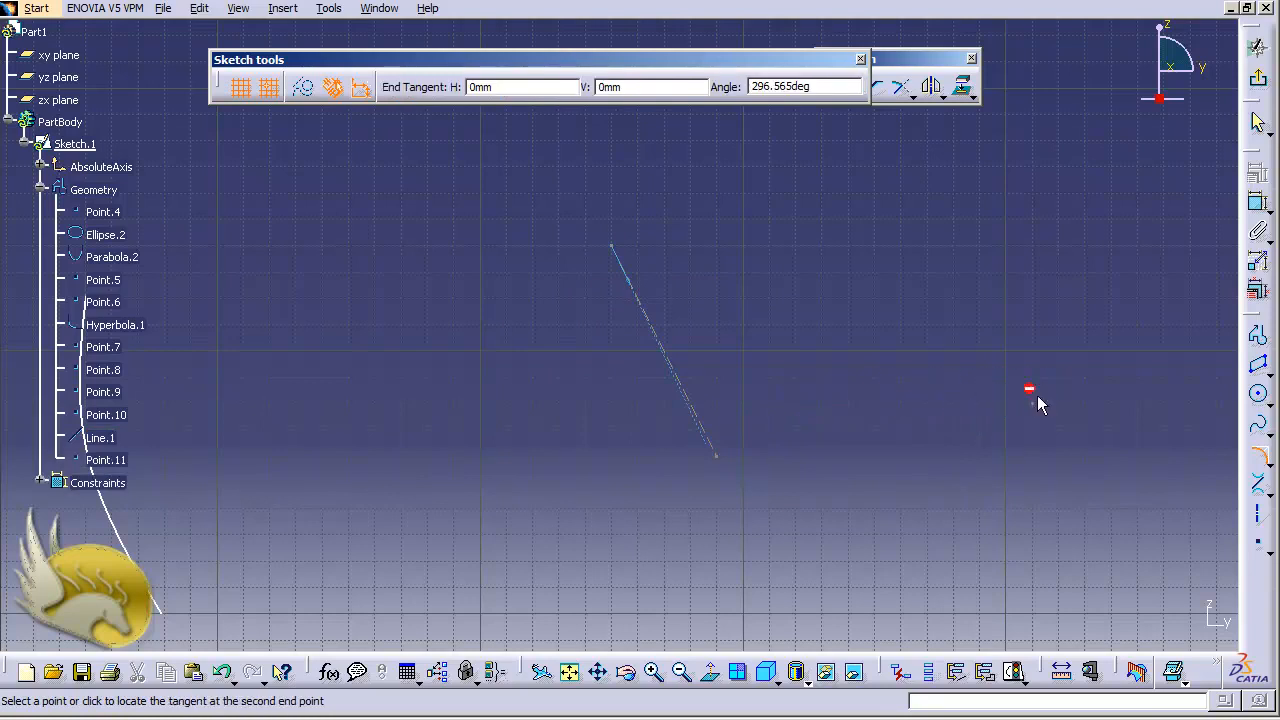
pyautogui.click(797, 479)
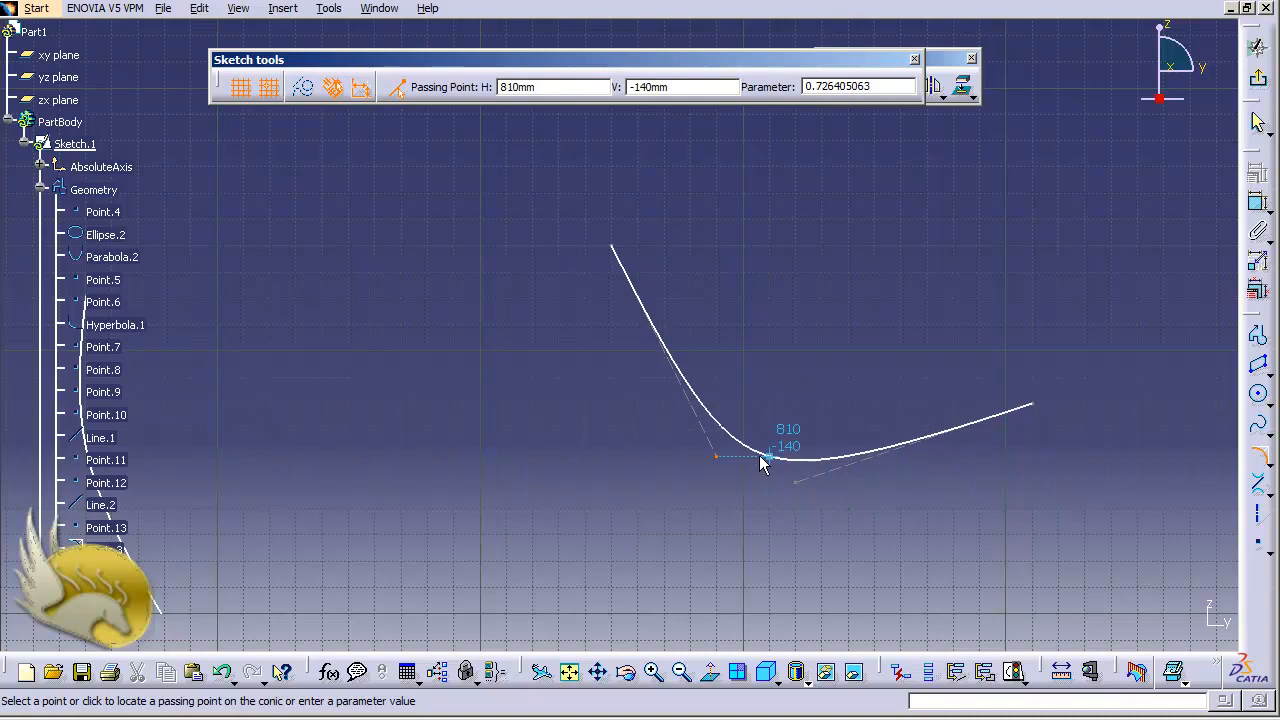
pyautogui.click(764, 457)
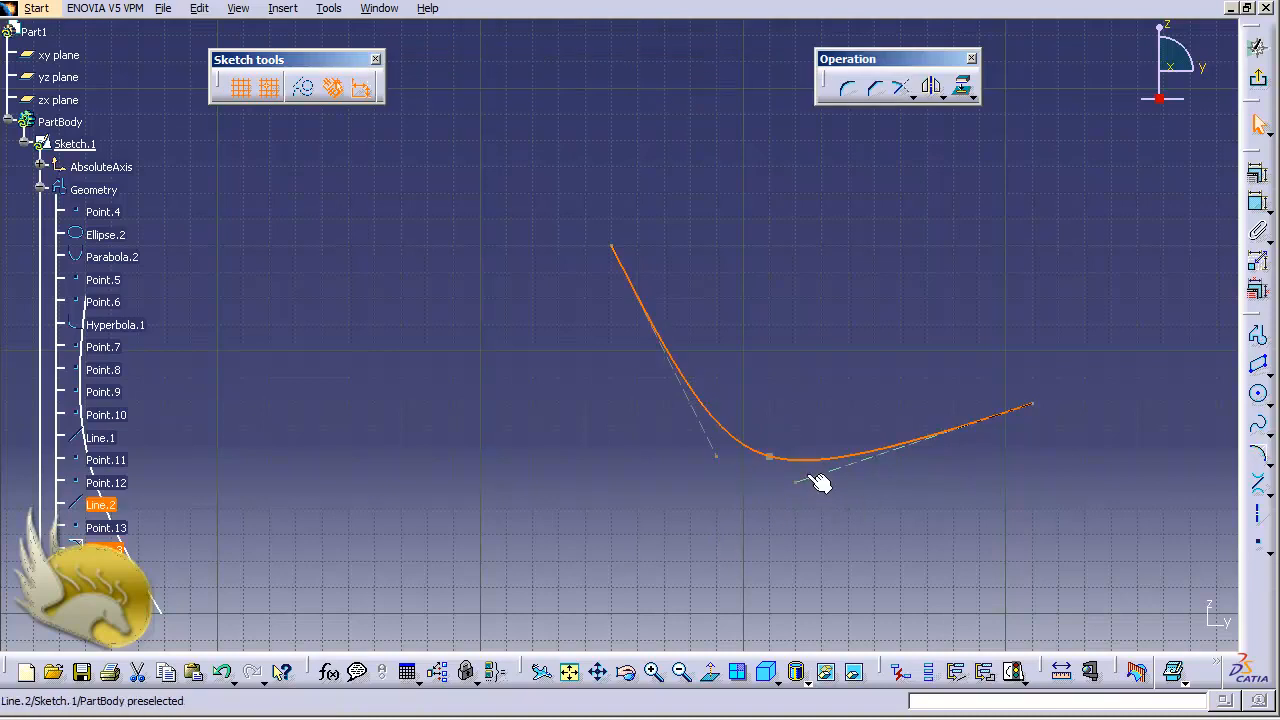
# - Reshape the conic by lowering the free ends of both tangent lines and shifting the curve away from the hyperbola
pyautogui.moveTo(810, 492)
pyautogui.mouseDown()
pyautogui.moveTo(826, 543)
pyautogui.moveTo(864, 580)
pyautogui.moveTo(786, 510)
pyautogui.mouseUp()
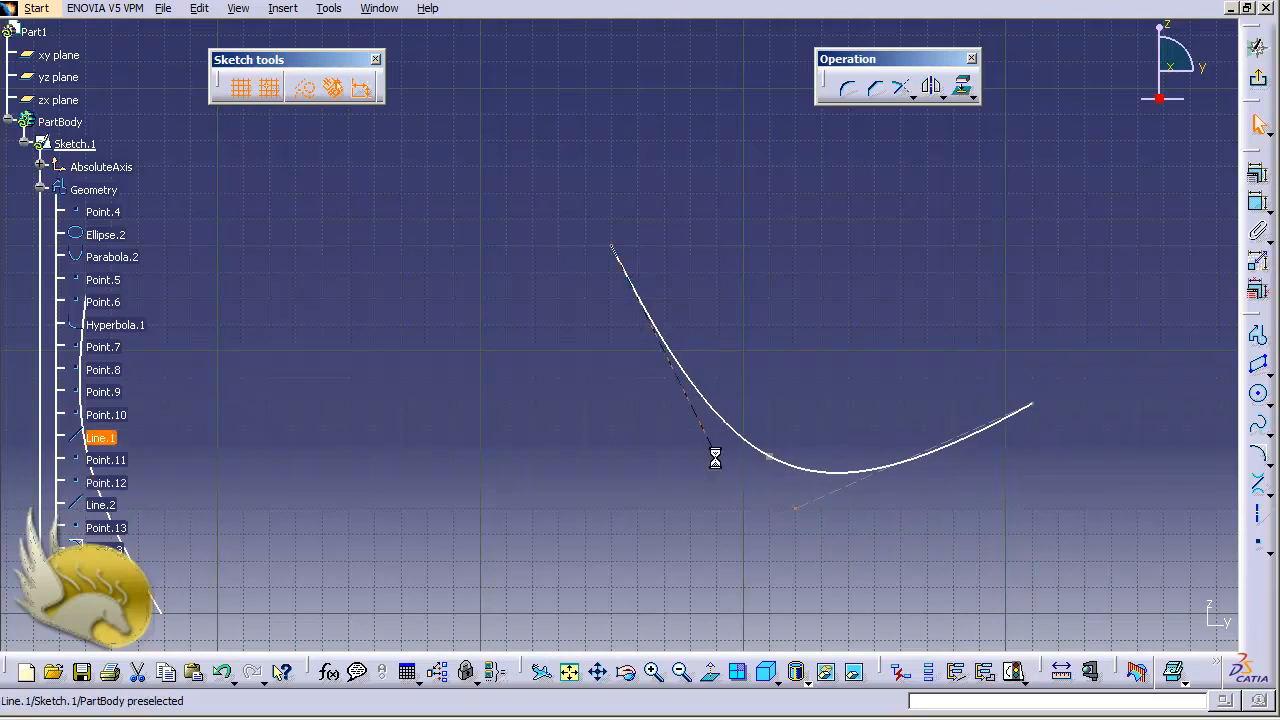
pyautogui.moveTo(717, 457)
pyautogui.mouseDown()
pyautogui.moveTo(637, 484)
pyautogui.moveTo(709, 474)
pyautogui.mouseUp()
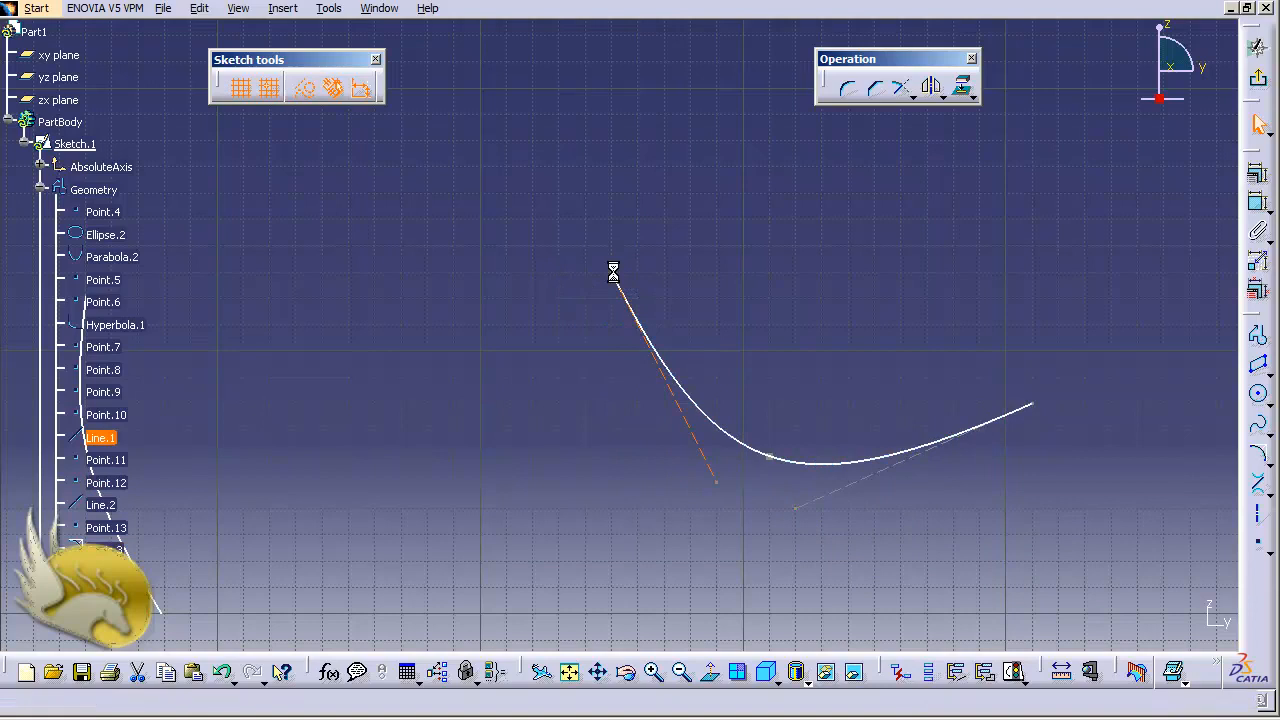
pyautogui.moveTo(614, 271); pyautogui.dragTo(830, 216)
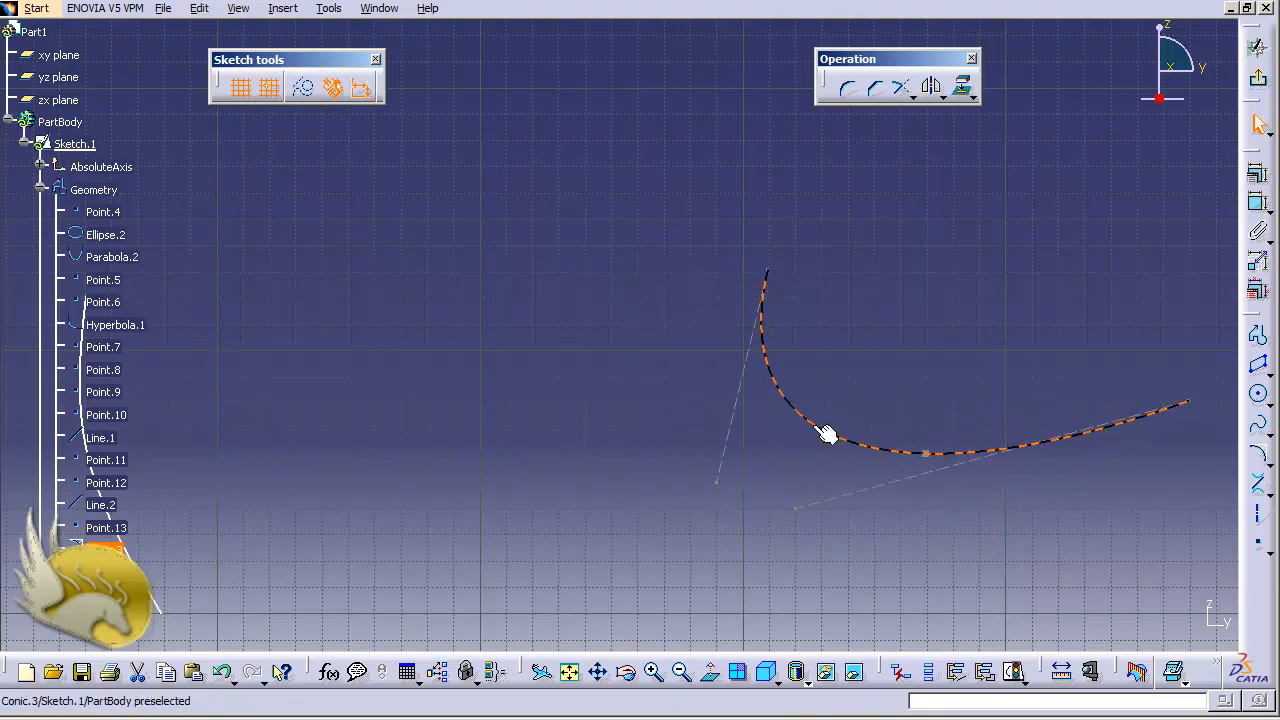
# - Inspect the conic's definition, including its endpoints, tangents and intermediate constraints, and close it without changes
pyautogui.doubleClick(813, 430)
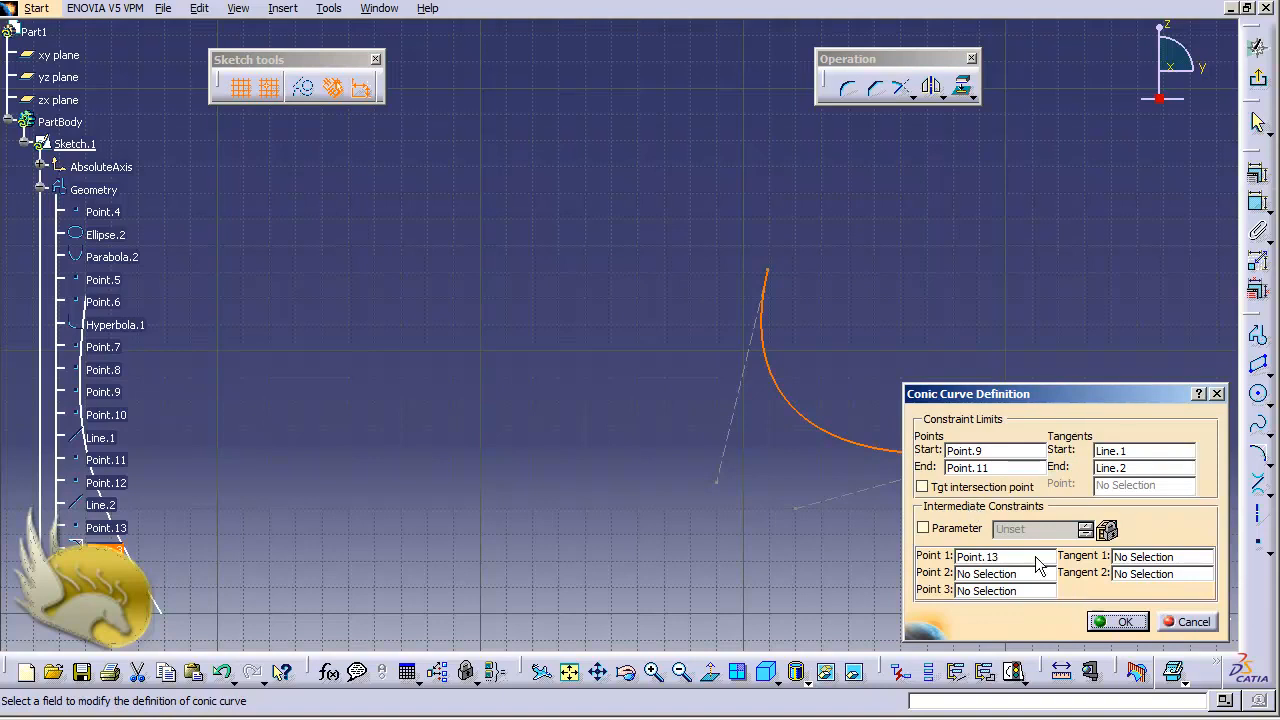
pyautogui.click(1186, 621)
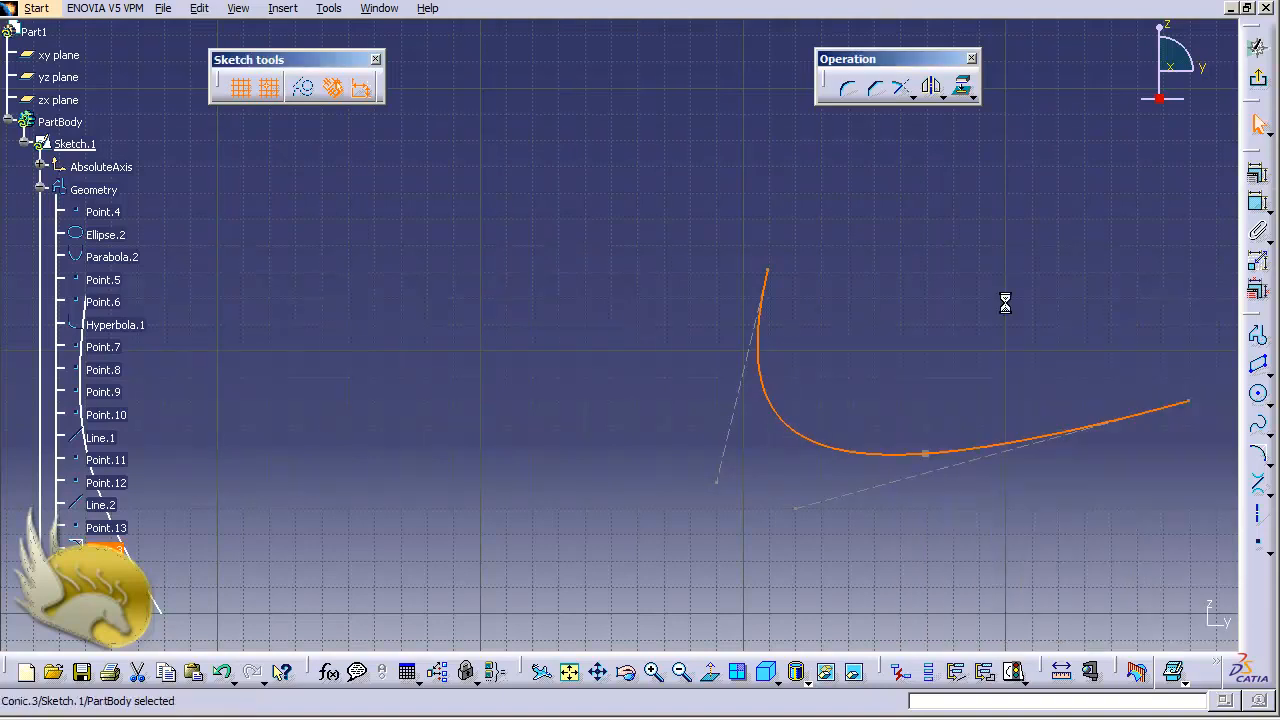